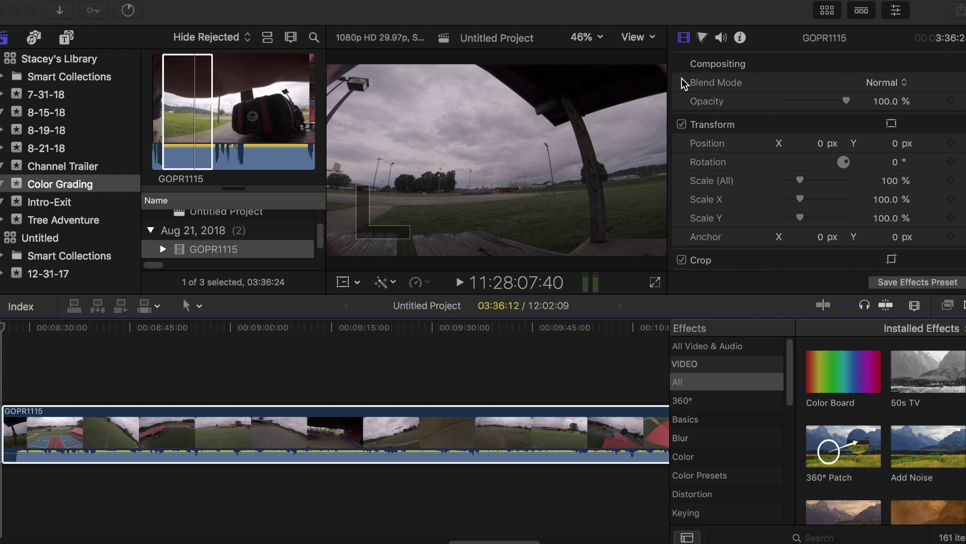
Raise the midtones exposure of the GOPR1115 clip to 57% with a Color Board correction
click(705, 37)
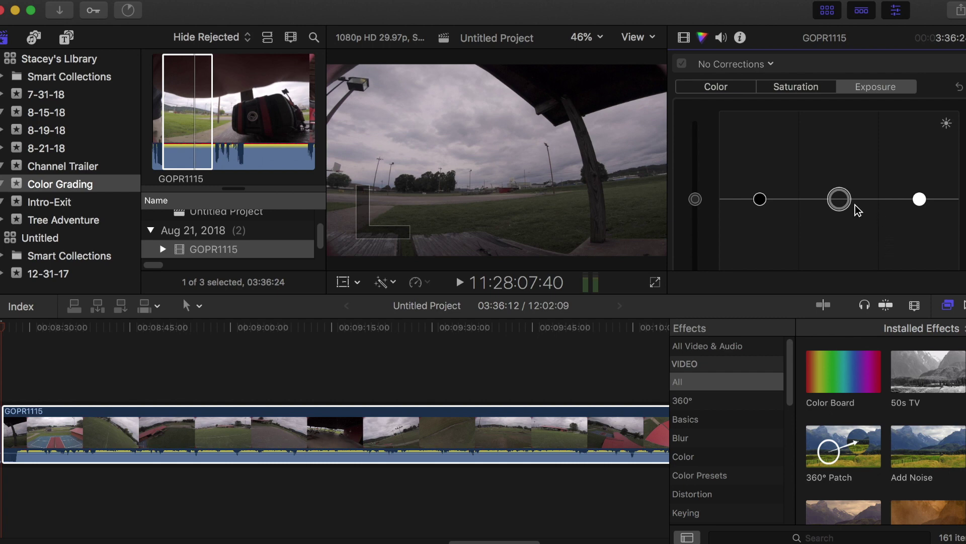
drag(845, 200, 843, 153)
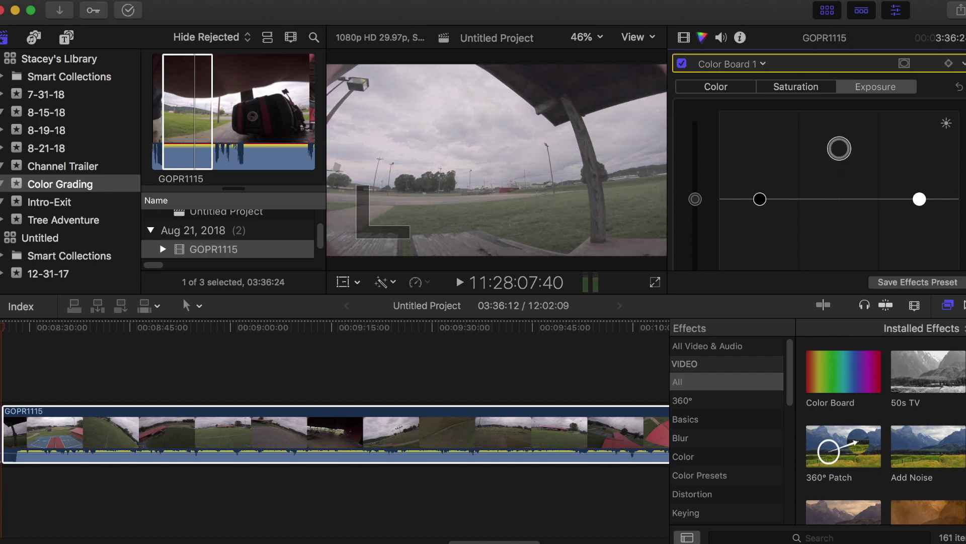
scroll(945, 236, down, 5)
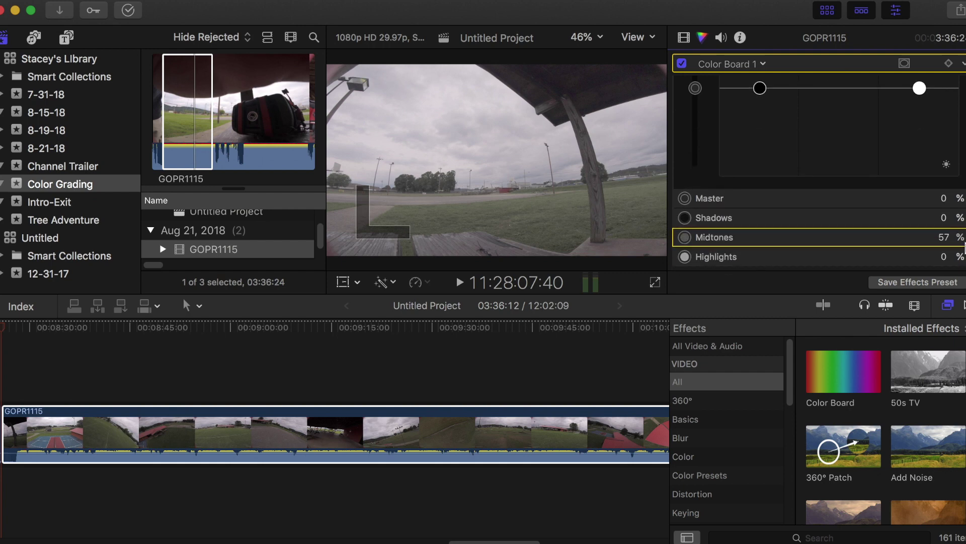
click(944, 237)
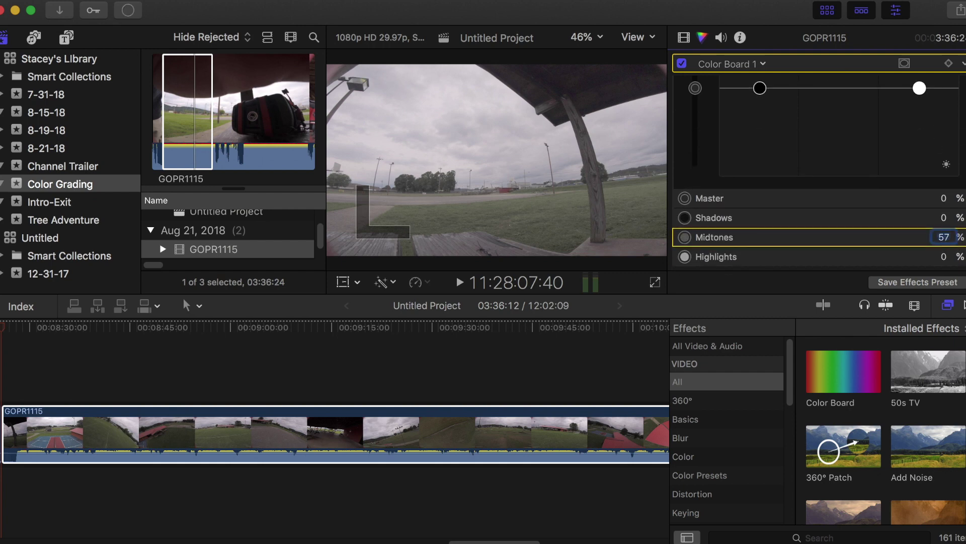
scroll(819, 172, up, 4)
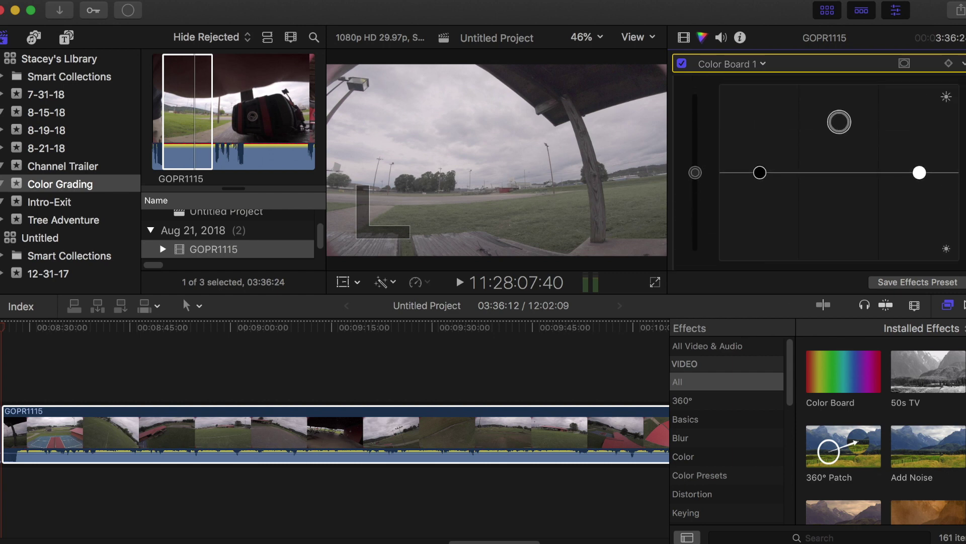
scroll(819, 173, up, 2)
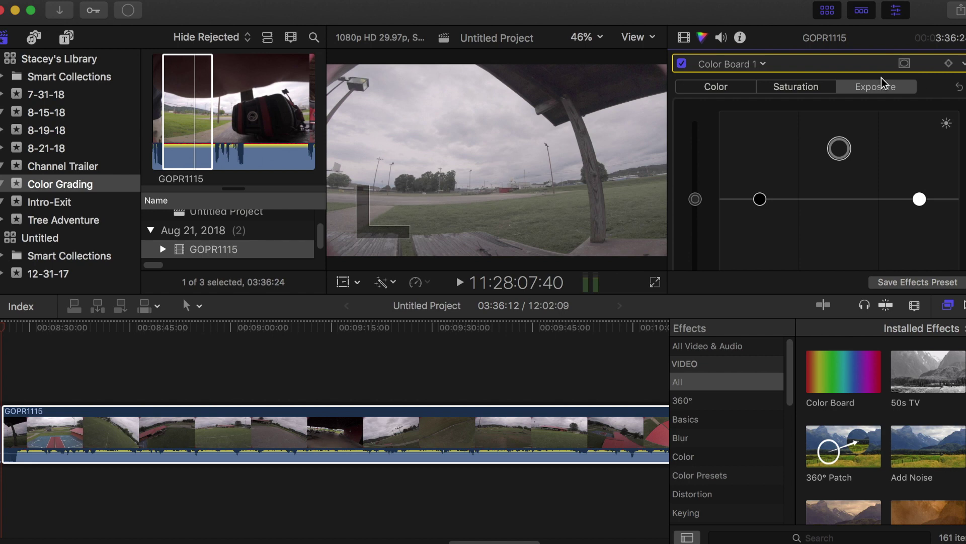
Find the Custom LUT video effect and apply it twice to the GOPR1115 clip in the timeline
click(683, 37)
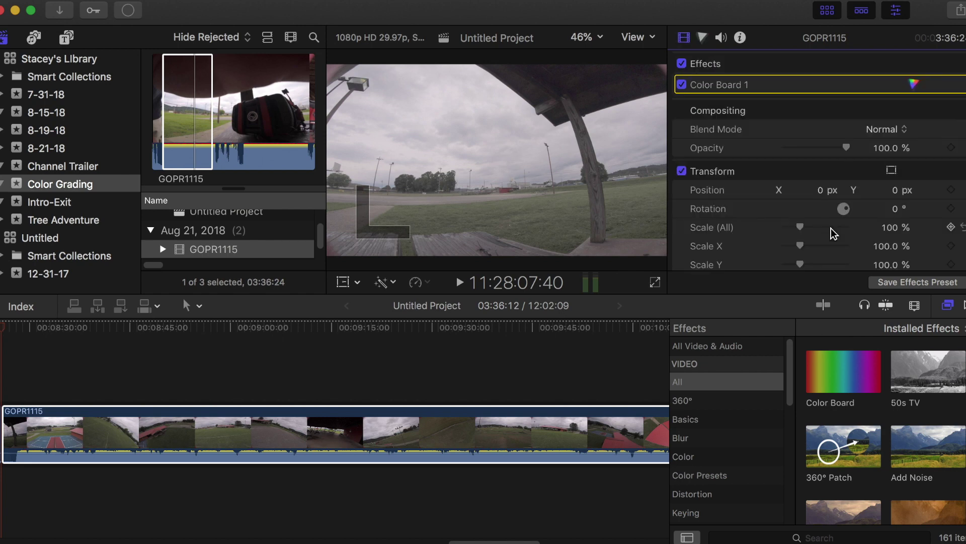
click(948, 308)
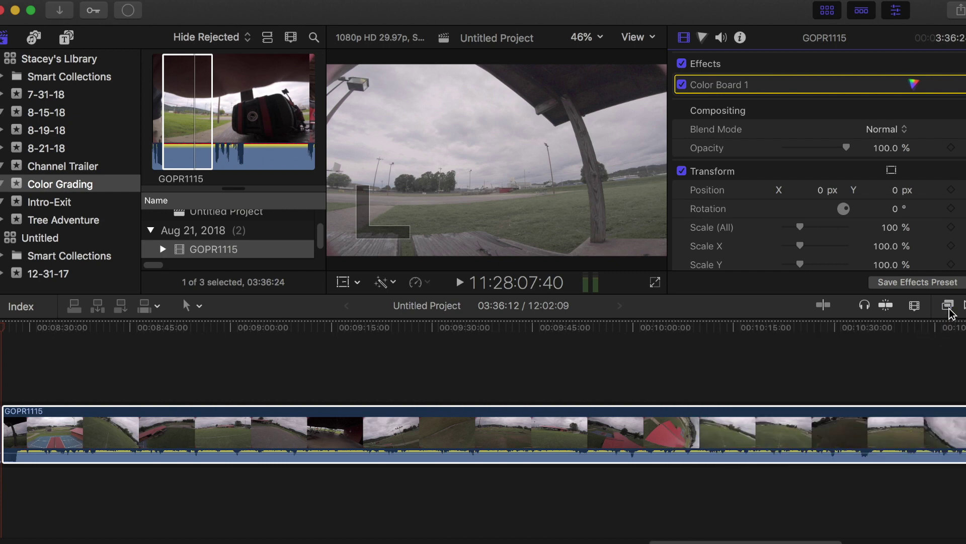
click(949, 307)
scroll(939, 432, down, 5)
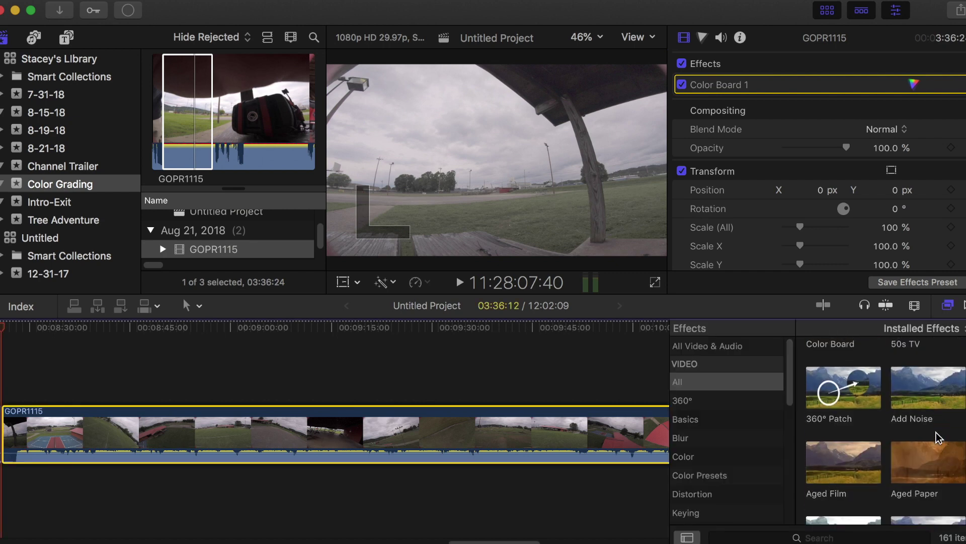
scroll(939, 437, down, 5)
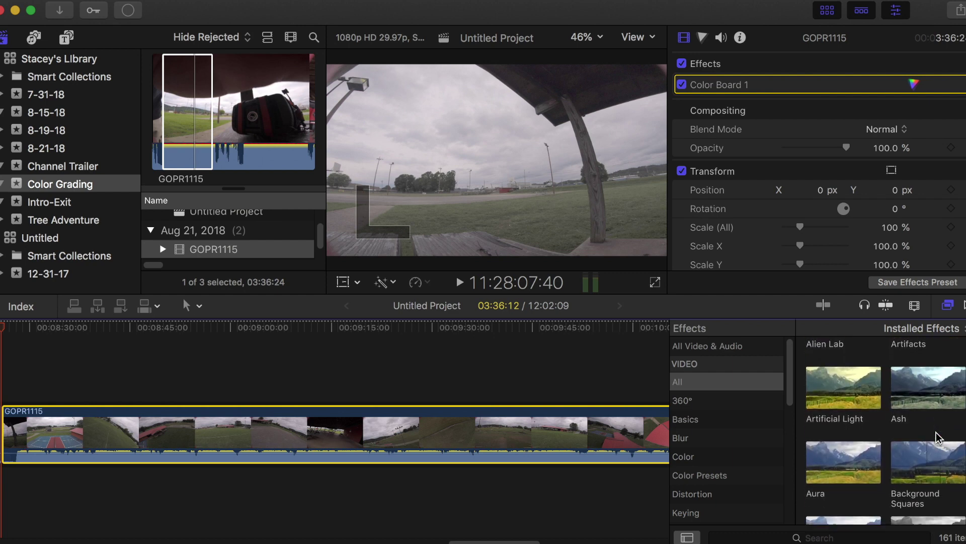
scroll(939, 437, down, 5)
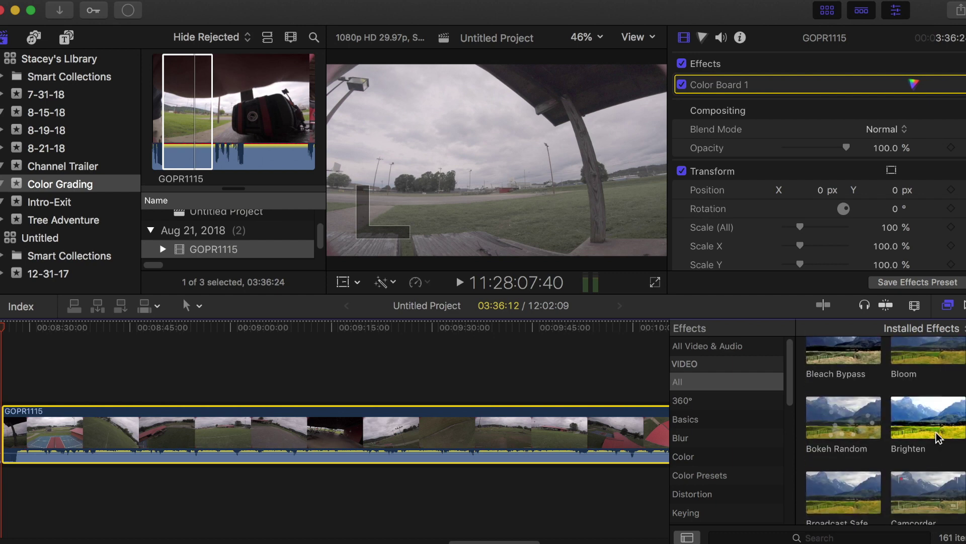
scroll(939, 438, down, 5)
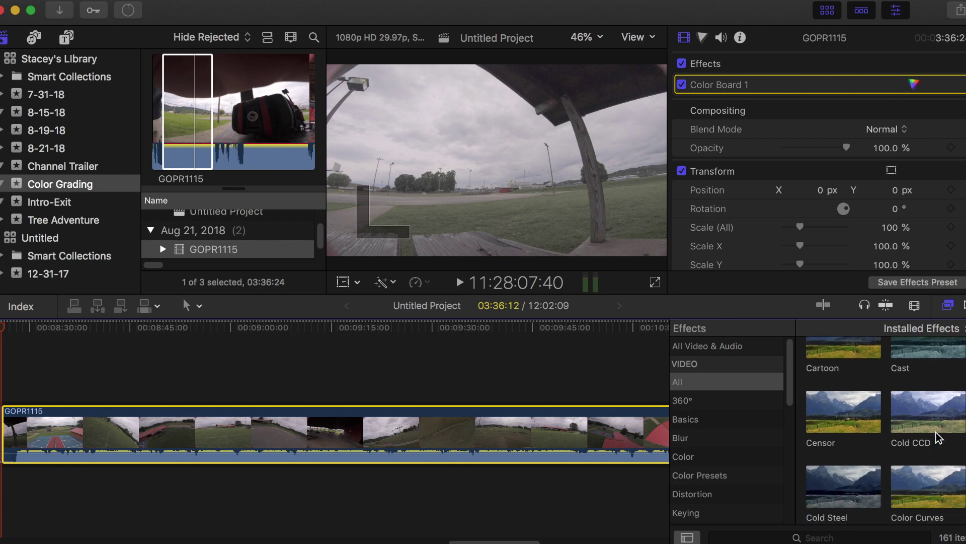
scroll(937, 438, down, 2)
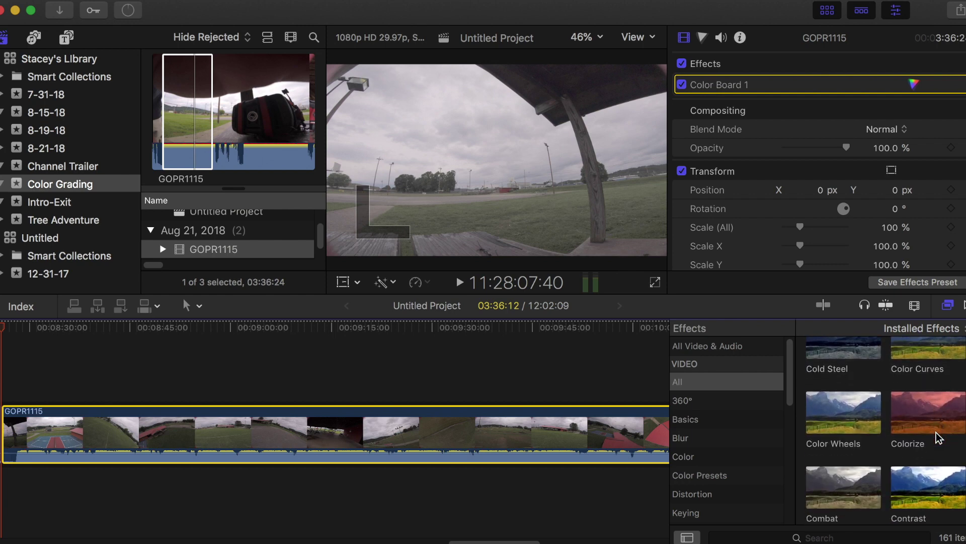
scroll(939, 438, down, 5)
scroll(939, 437, down, 5)
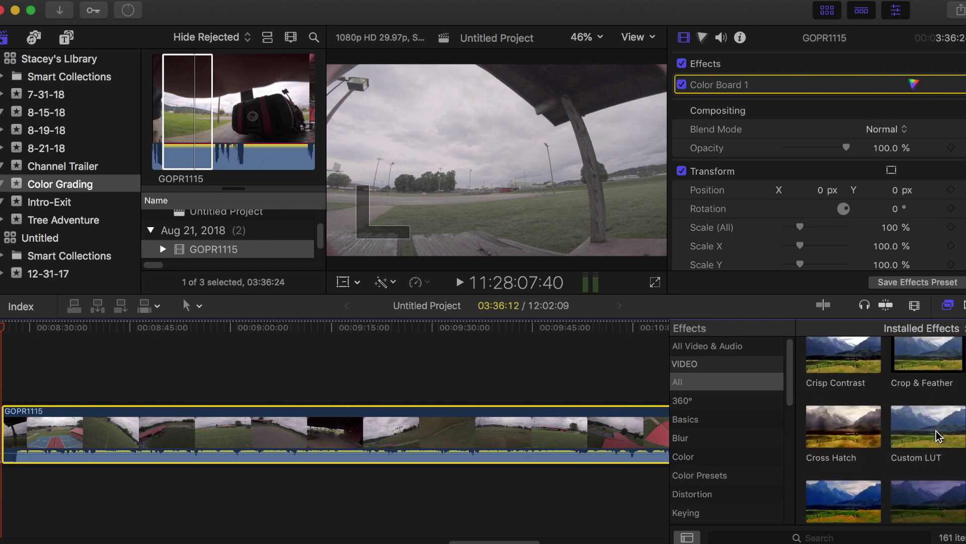
scroll(939, 437, down, 1)
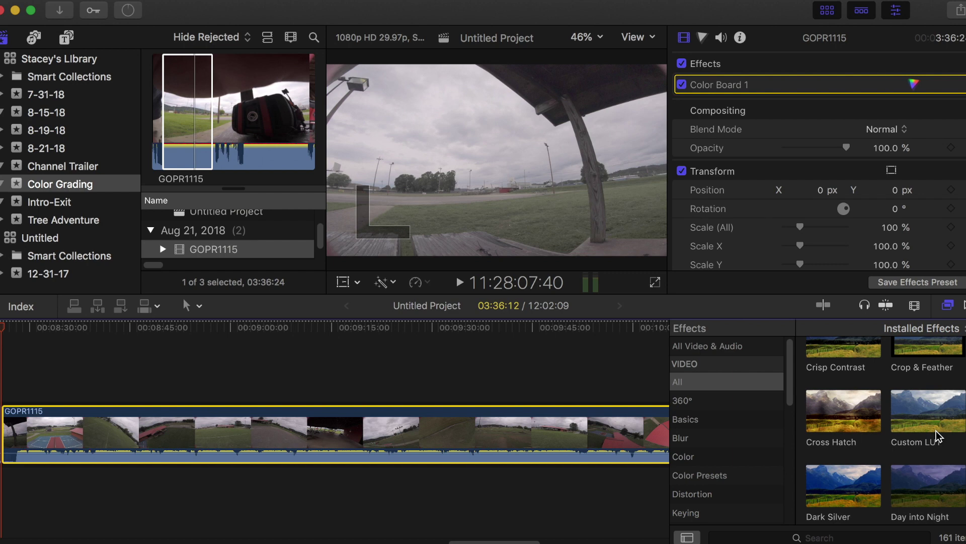
drag(937, 430, 481, 432)
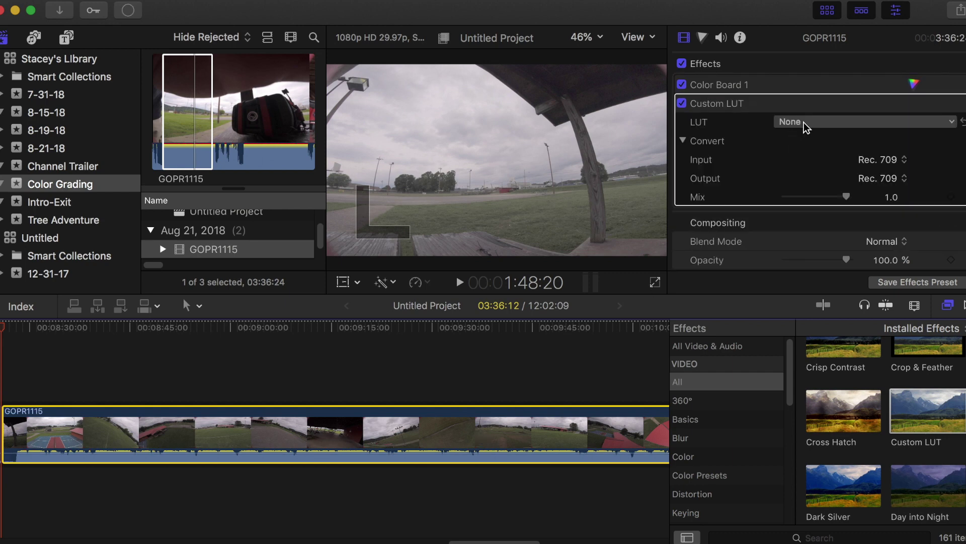
drag(931, 424, 572, 437)
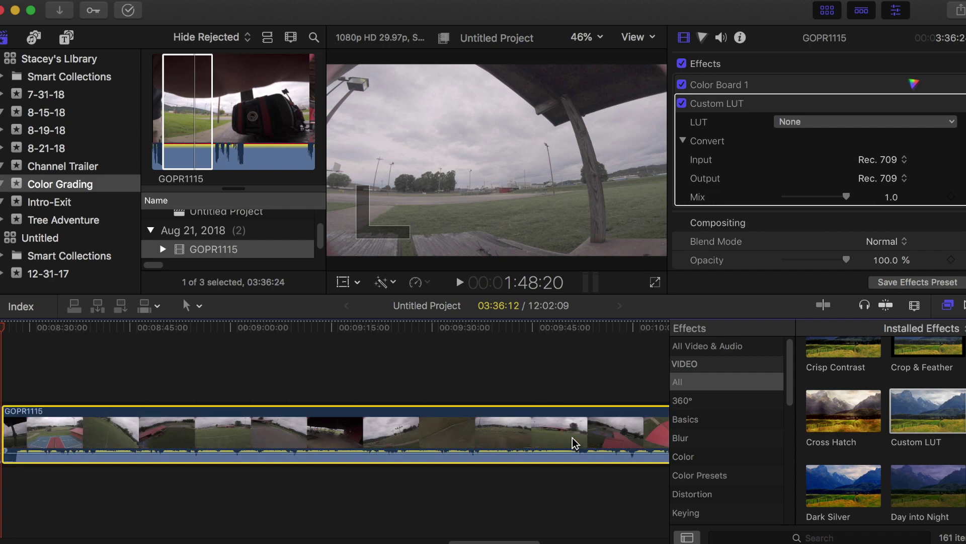
Set the first Custom LUT to GC_Apex_Protune-to-709 with Rec. 709 output and the second to ImpulZ_Kodak Ultramax 400_FPE - Rec709
click(816, 123)
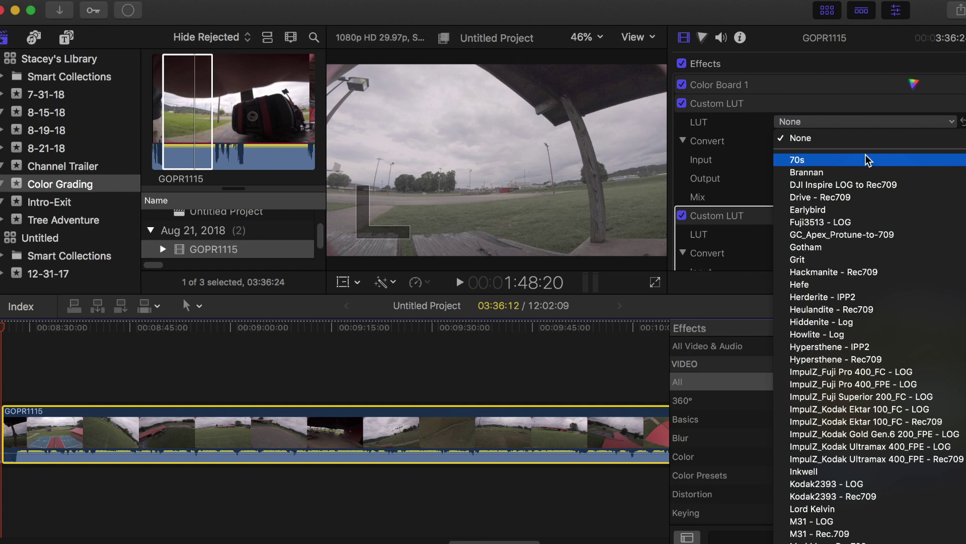
click(839, 234)
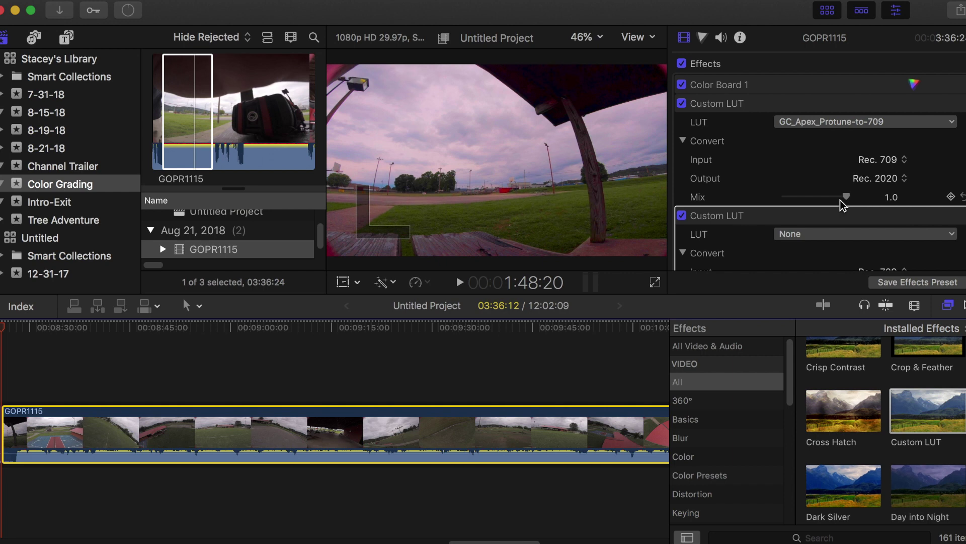
click(881, 180)
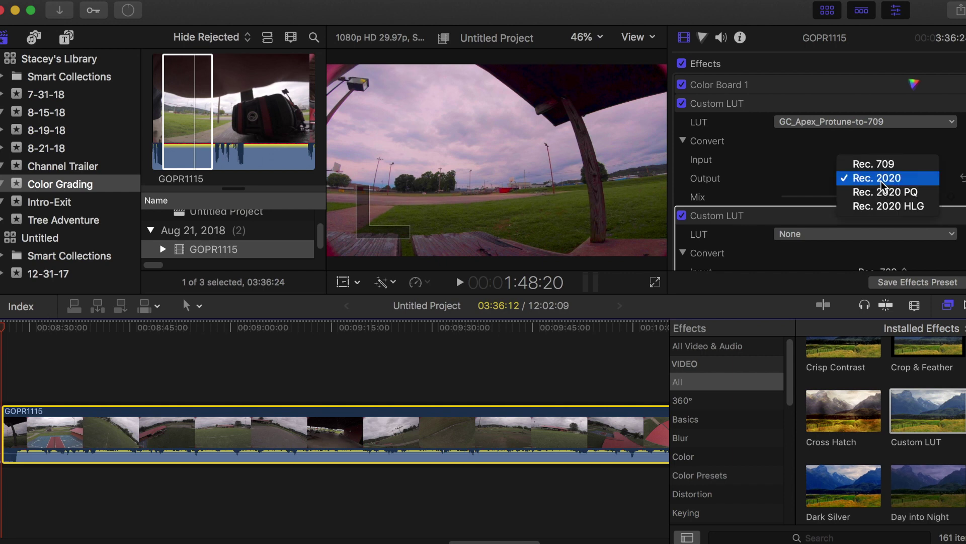
click(882, 165)
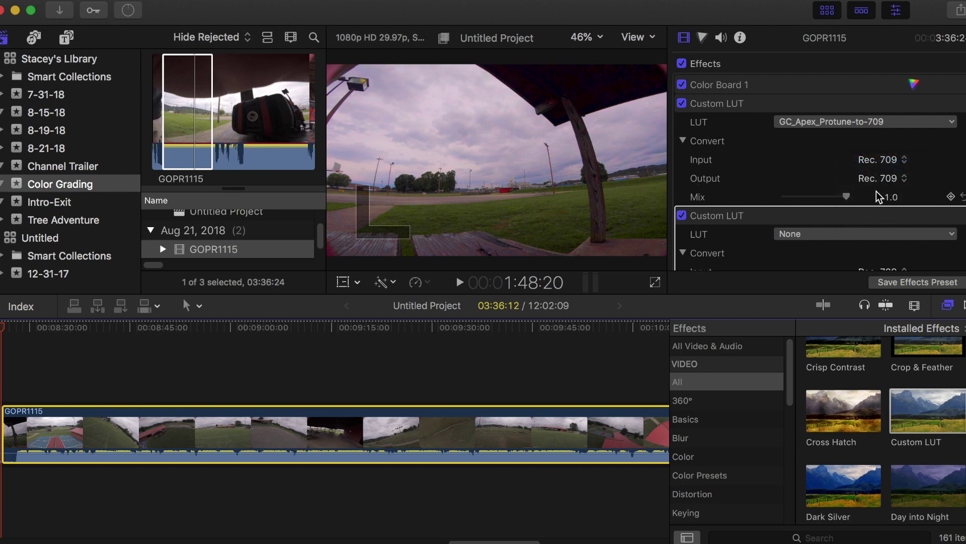
click(836, 232)
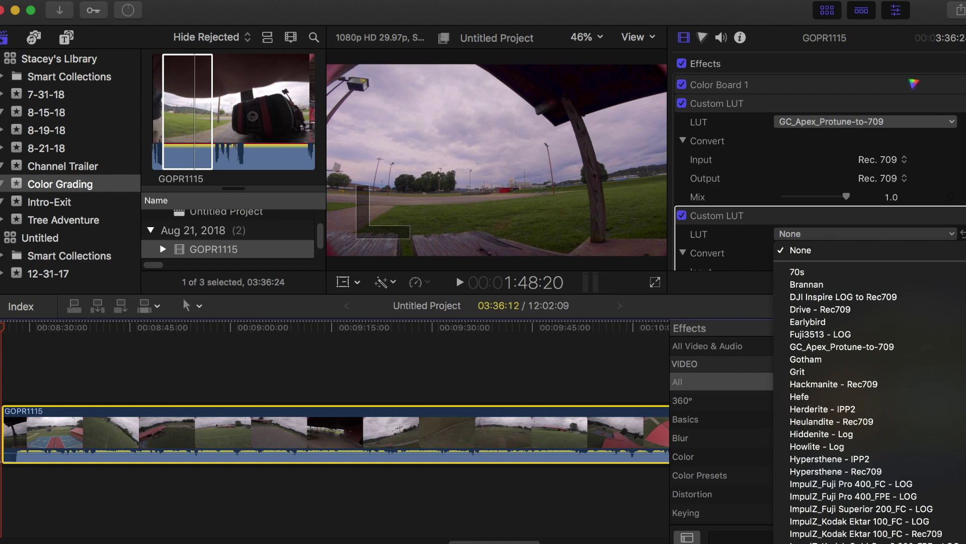
click(856, 541)
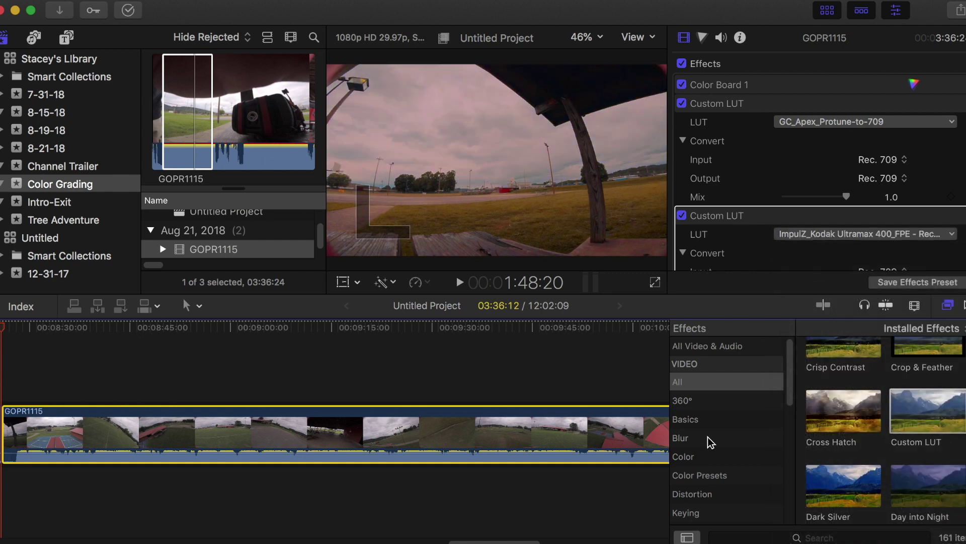
Lower the timeline clip's audio level and play the graded footage, stepping back to the frame at 8:47:24
drag(153, 456, 150, 457)
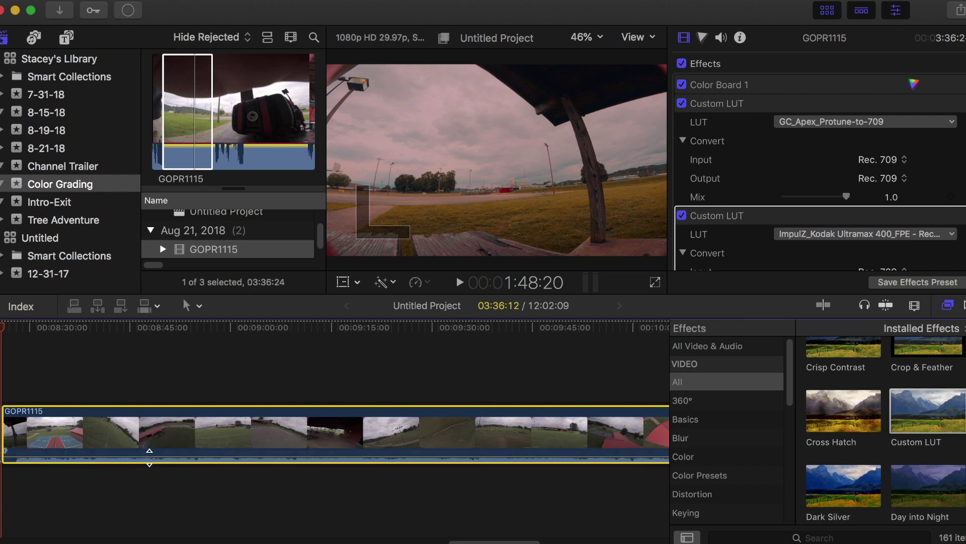
click(461, 283)
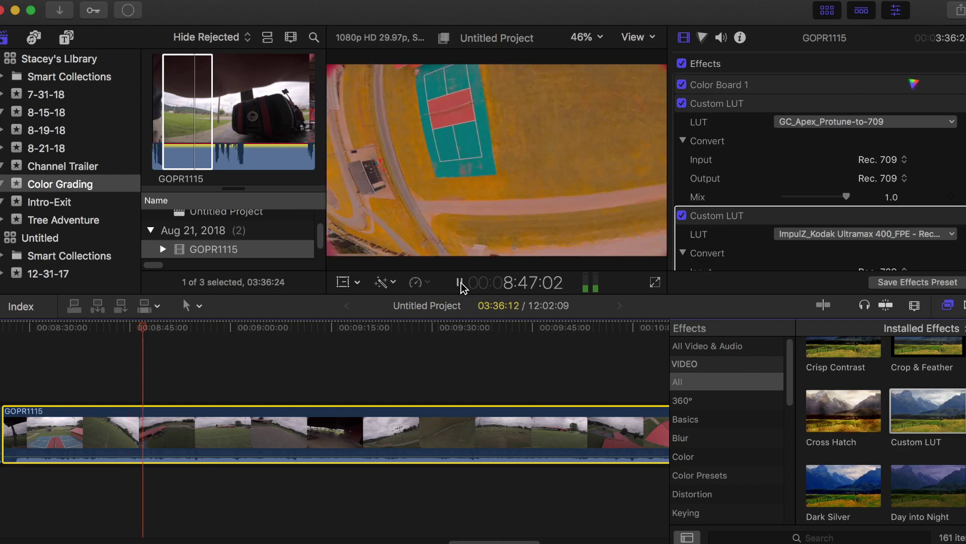
click(460, 282)
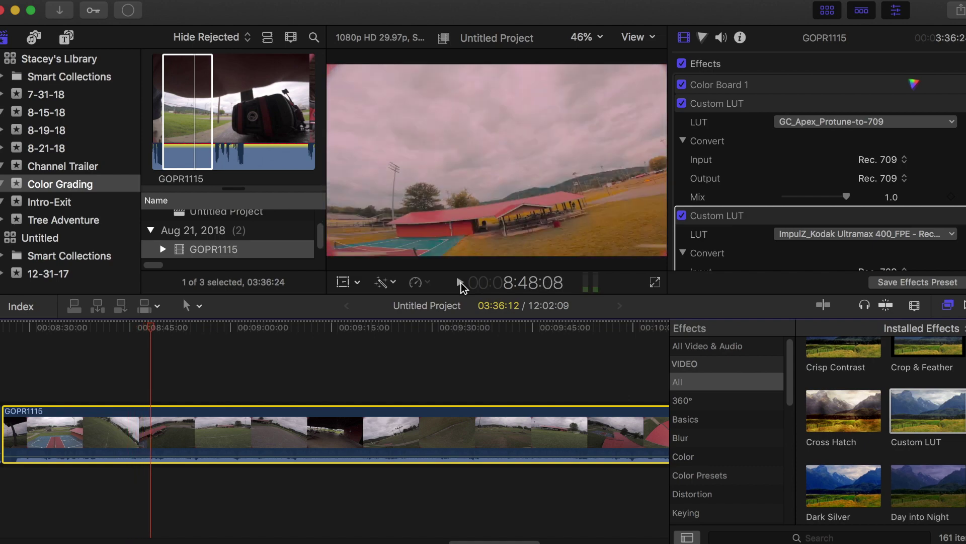
key(Left)
key(Left)
key(Left)
key(Left)
key(Left)
key(Left)
key(Left)
key(Left)
key(Left)
key(Left)
key(Left)
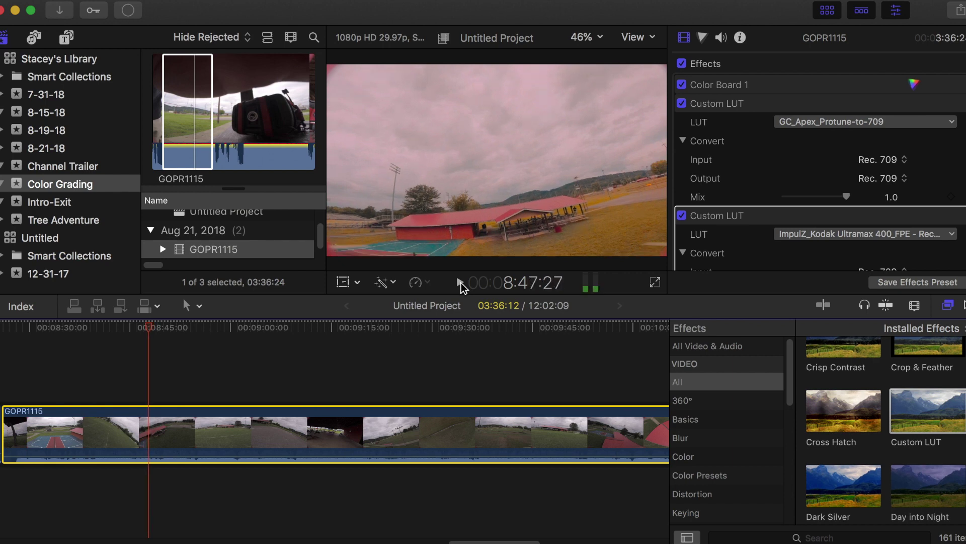
key(Left)
key(Left)
key(Left)
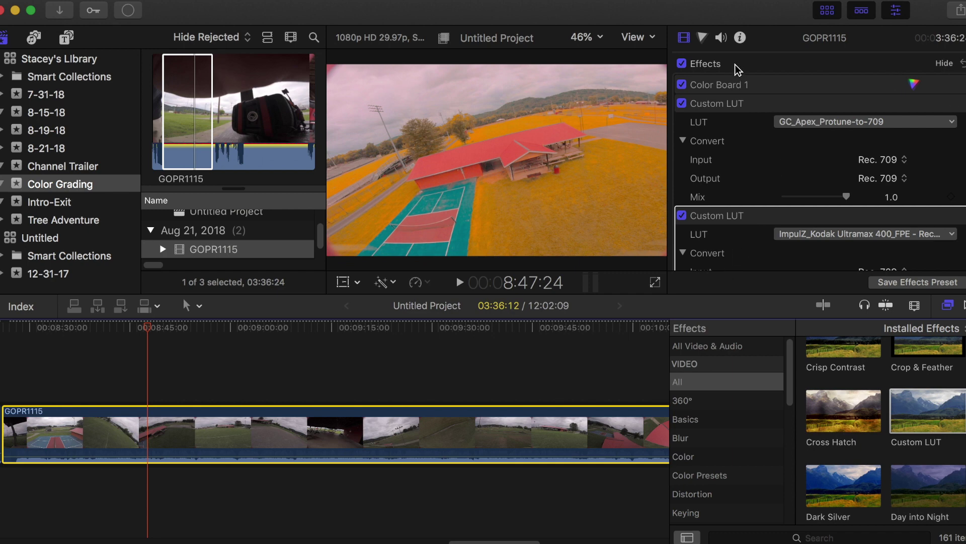
Slightly lower the shadows and highlights exposure in Color Board 1
click(703, 38)
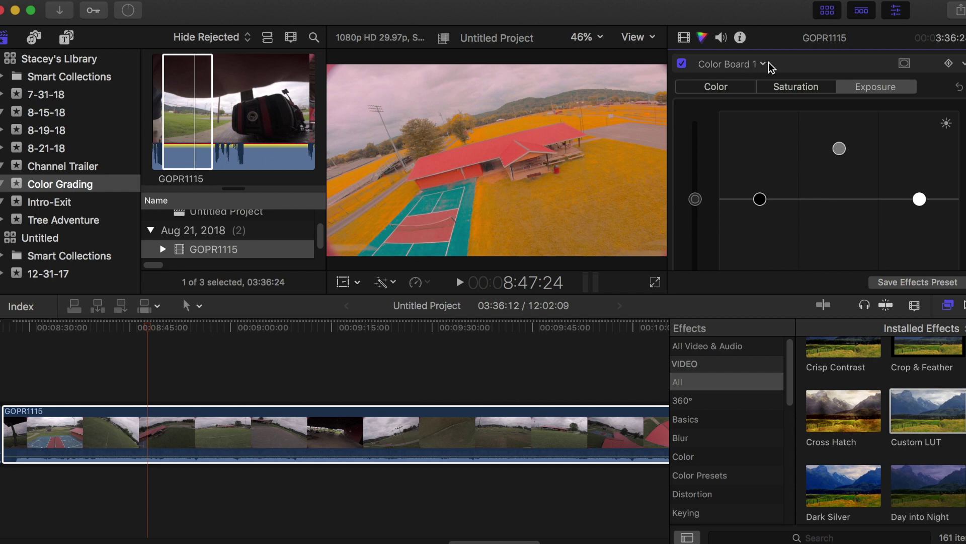
click(760, 200)
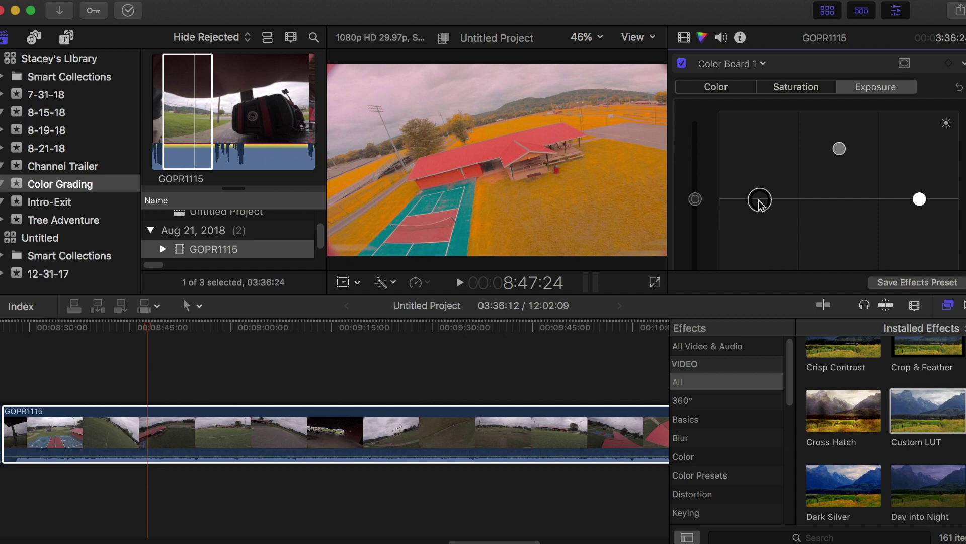
drag(760, 204, 760, 205)
drag(760, 203, 760, 205)
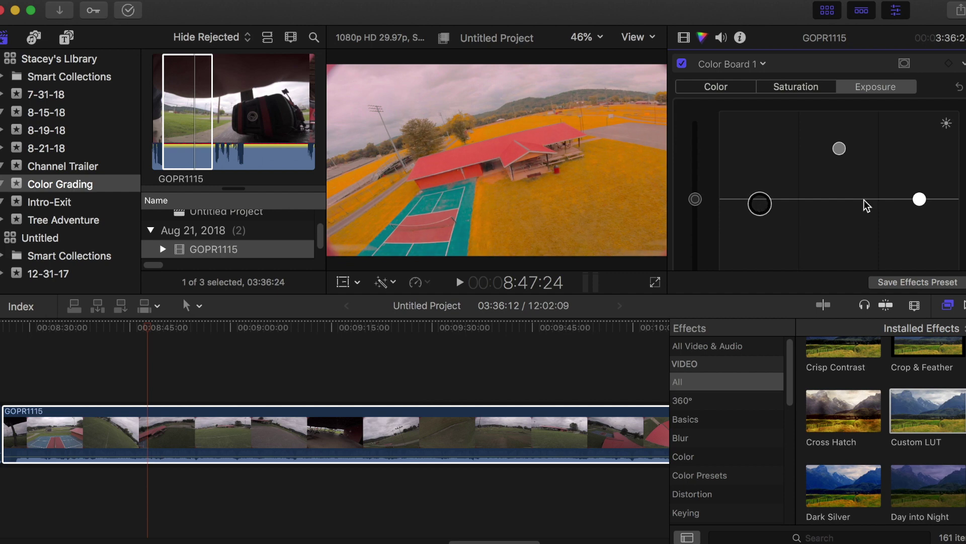
click(920, 199)
drag(919, 199, 924, 204)
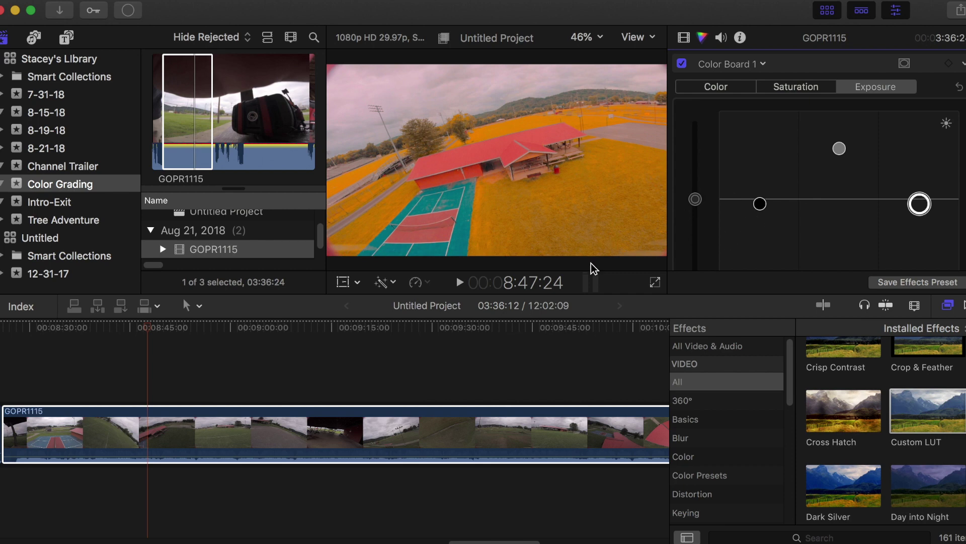
Play the graded footage to 9:12:13 and add a Hue/Saturation Curves correction to the clip
click(459, 282)
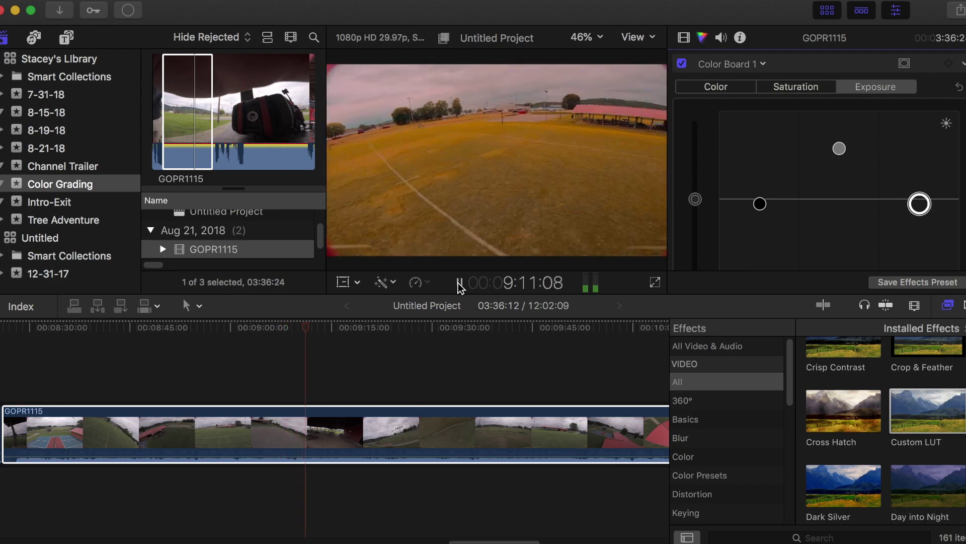
click(459, 282)
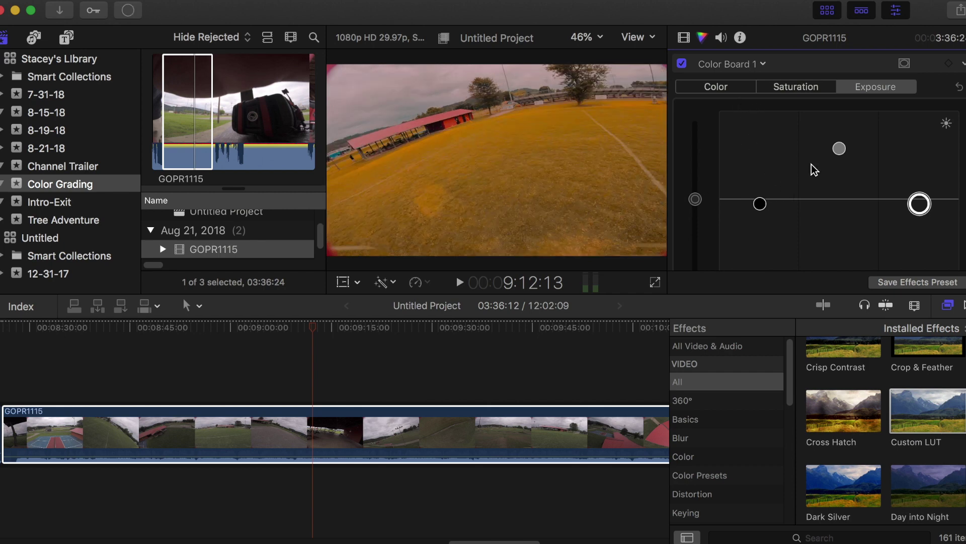
click(759, 65)
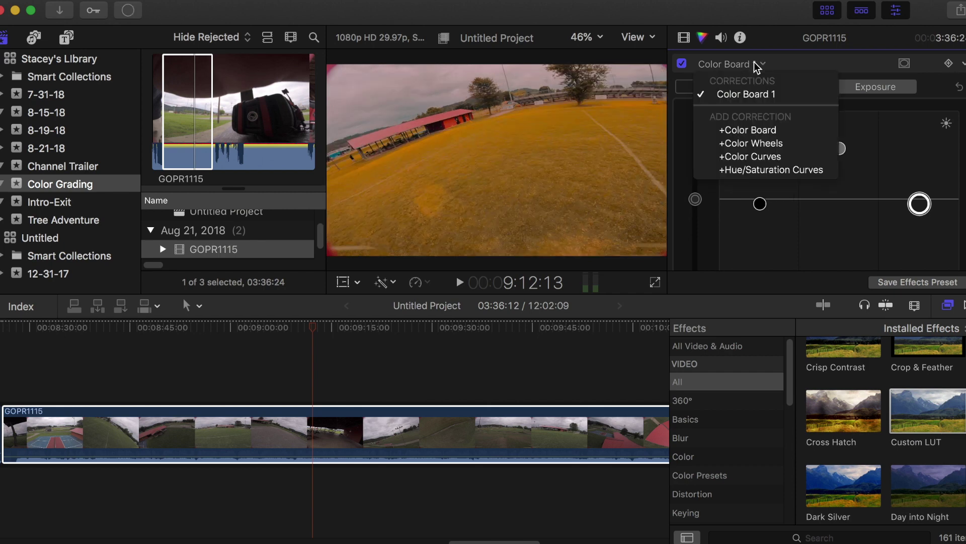
click(798, 170)
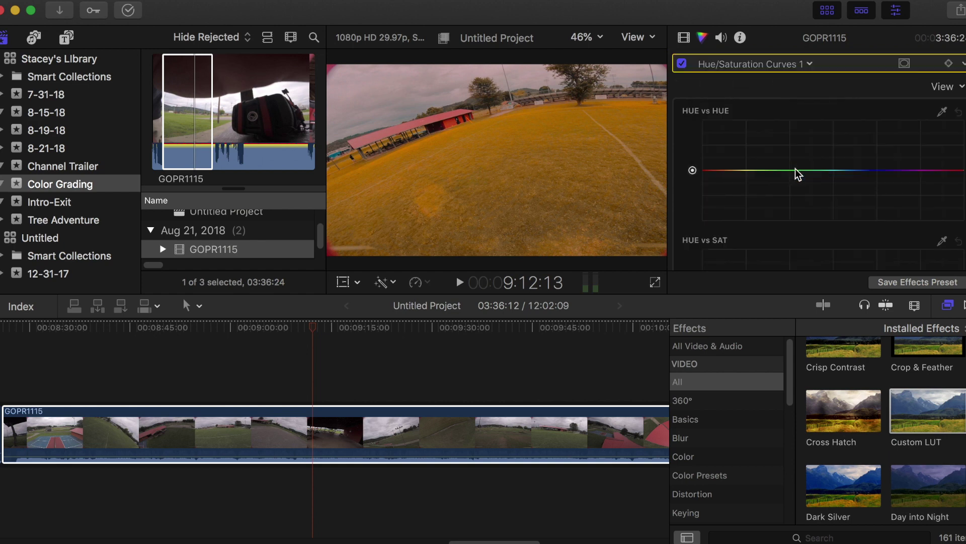
Try shaping a YELLOW vs SAT curve with two added control points in Hue/Saturation Curves 1, and reset that curve
scroll(882, 179, down, 15)
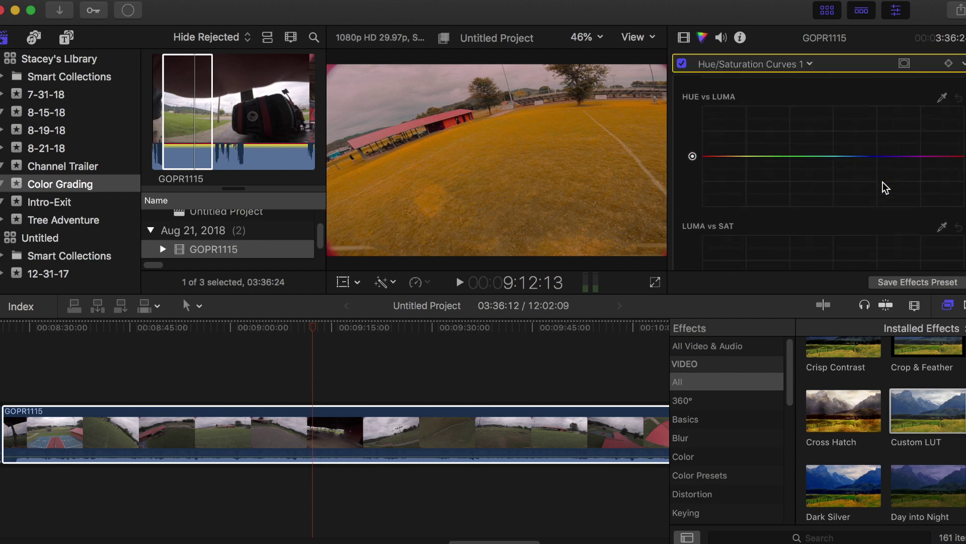
scroll(883, 182, down, 3)
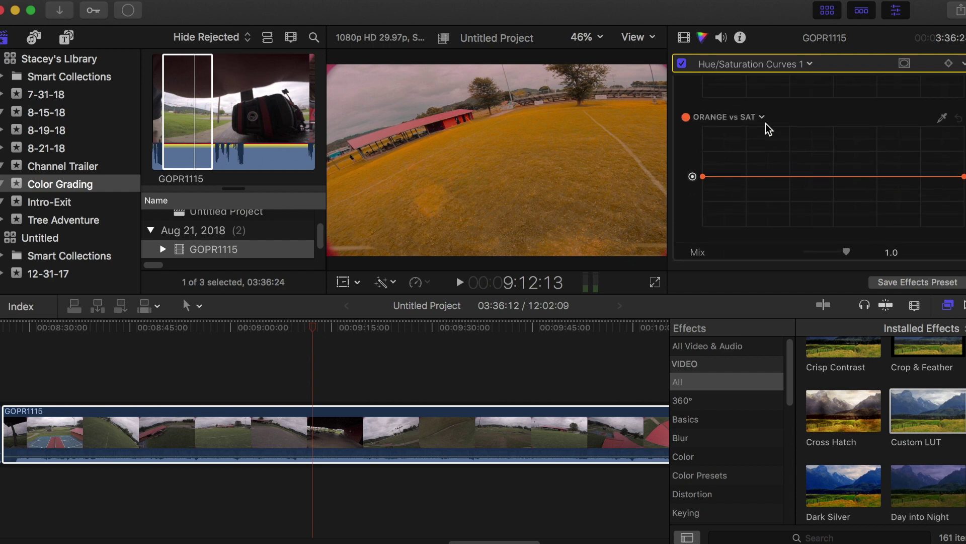
mouse_move(766, 123)
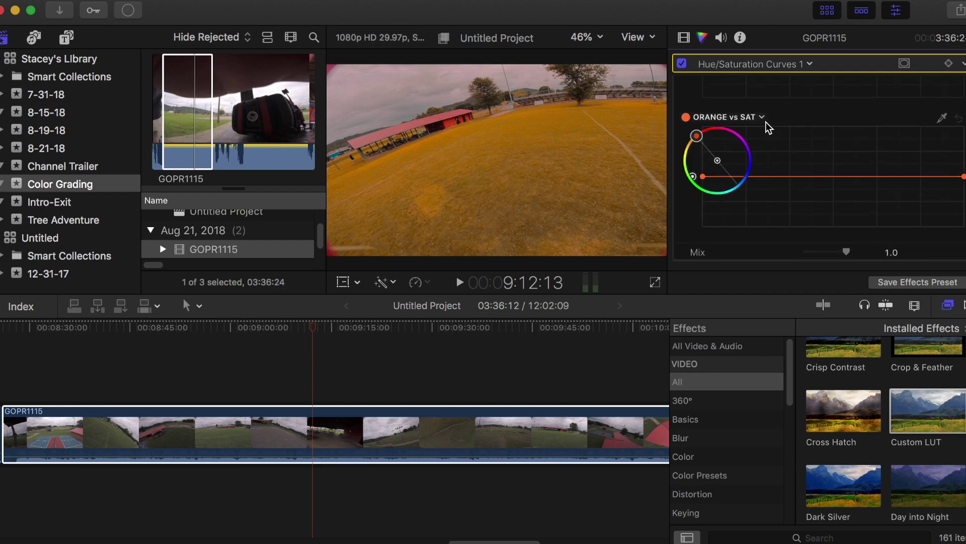
click(687, 161)
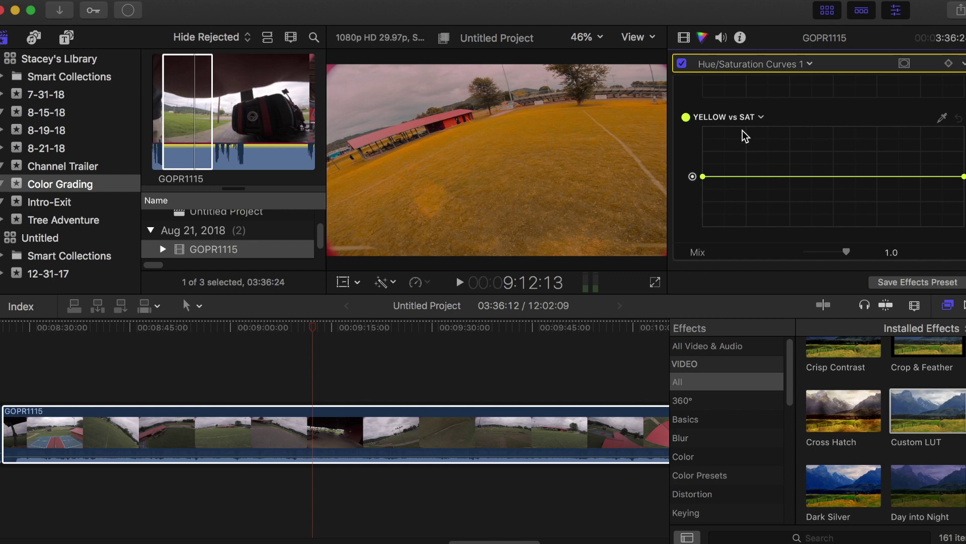
click(835, 177)
click(907, 176)
mouse_move(907, 178)
mouse_down()
mouse_move(908, 194)
mouse_move(901, 144)
mouse_move(887, 201)
mouse_move(896, 176)
mouse_up()
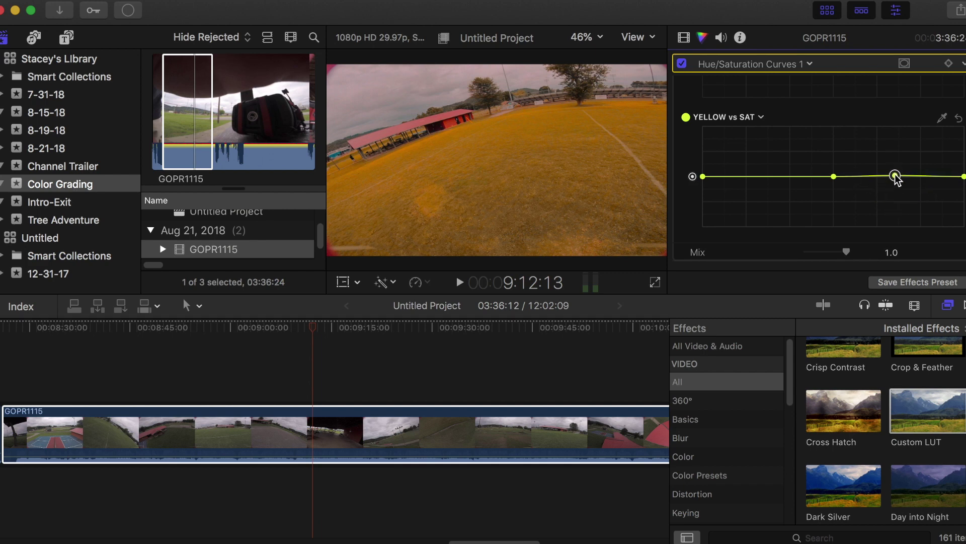
click(959, 119)
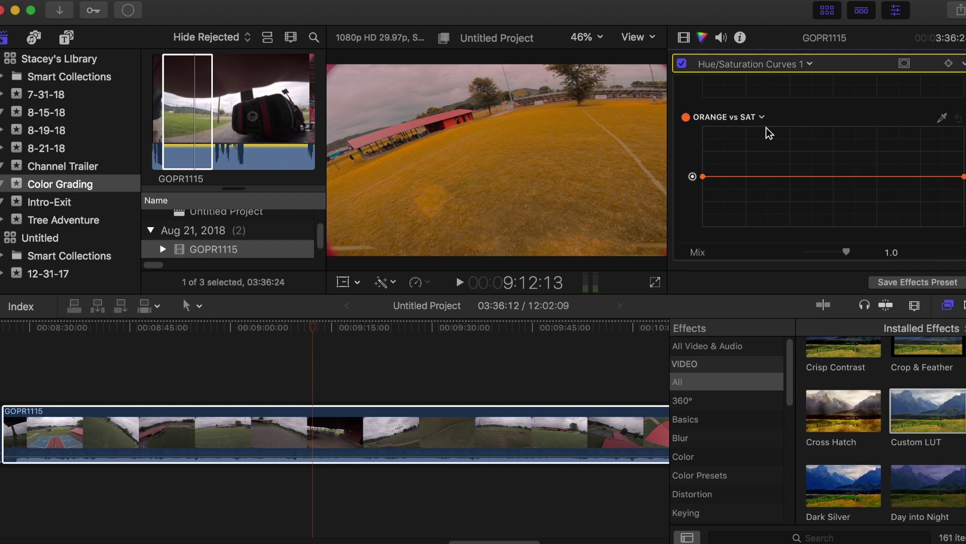
Add three control points to the ORANGE vs SAT curve, dip the darker-tone point slightly, and play the footage to 9:17:11
click(834, 176)
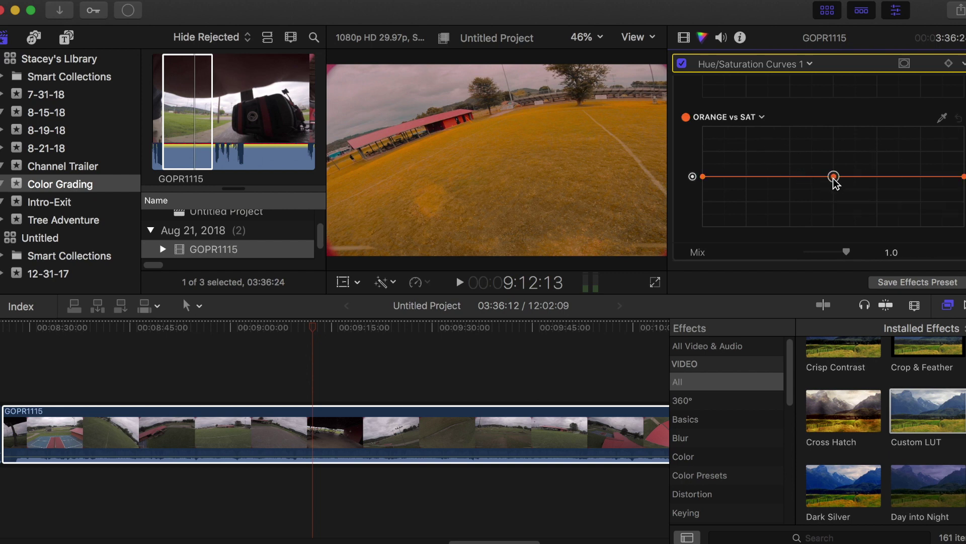
click(899, 177)
mouse_move(899, 177)
mouse_down()
mouse_move(908, 152)
mouse_move(901, 176)
mouse_up()
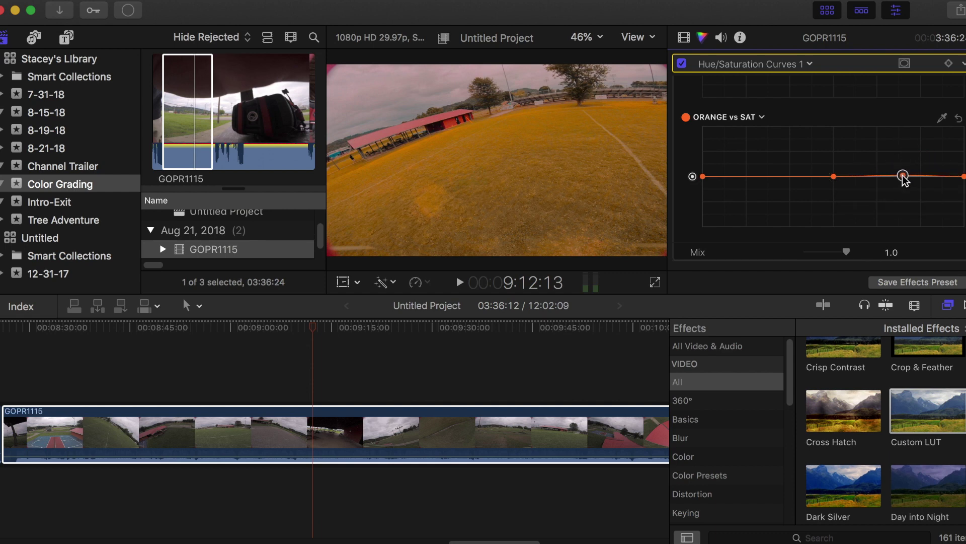
mouse_move(757, 176)
mouse_down()
mouse_move(759, 156)
mouse_move(748, 178)
mouse_move(753, 188)
mouse_move(758, 165)
mouse_move(755, 187)
mouse_up()
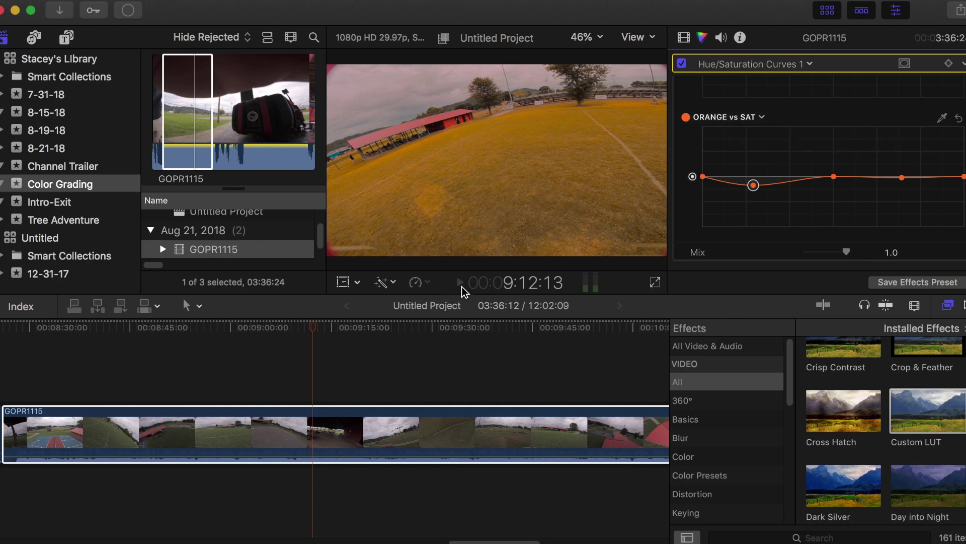
click(461, 286)
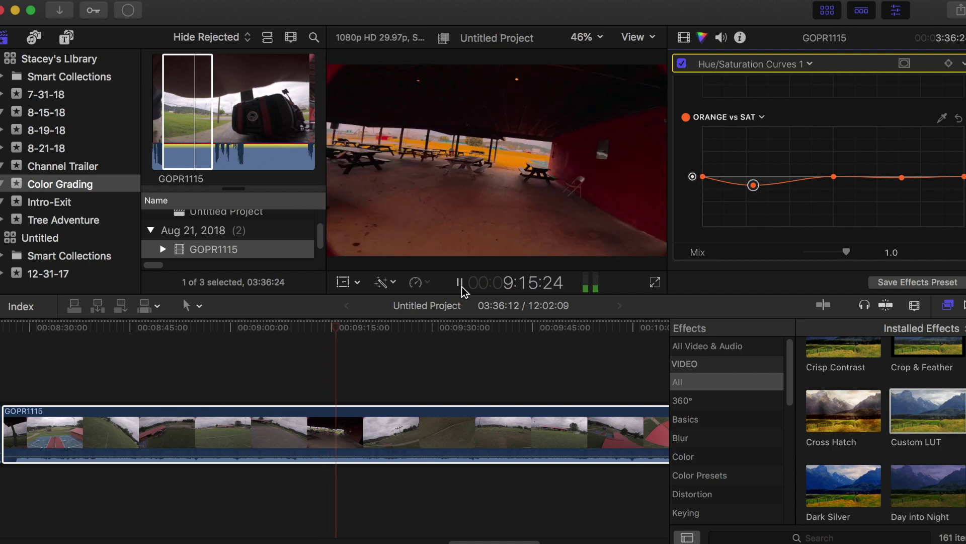
click(461, 286)
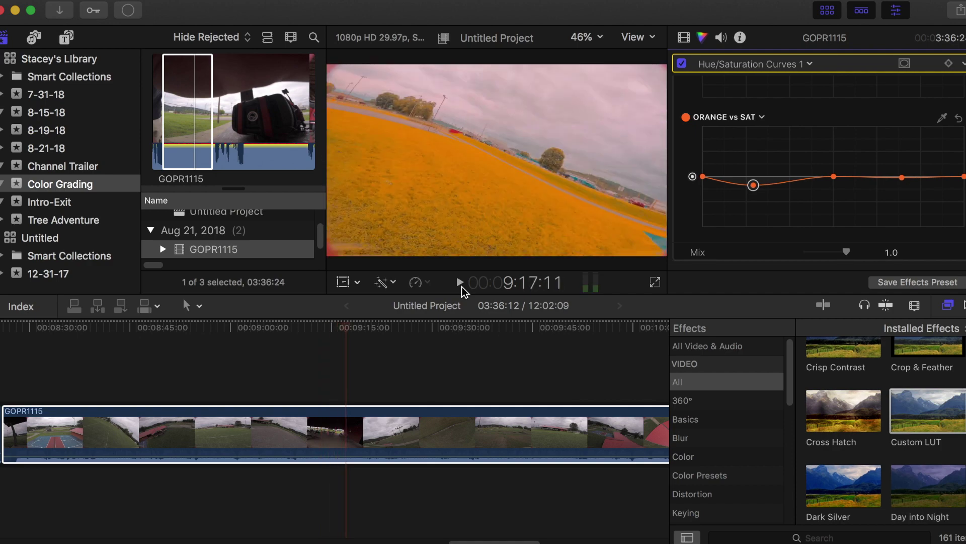
Add a second Hue/Saturation Curves correction, slightly lower yellow saturation in the darker tones with YELLOW vs SAT, and play to 9:33:27
click(781, 67)
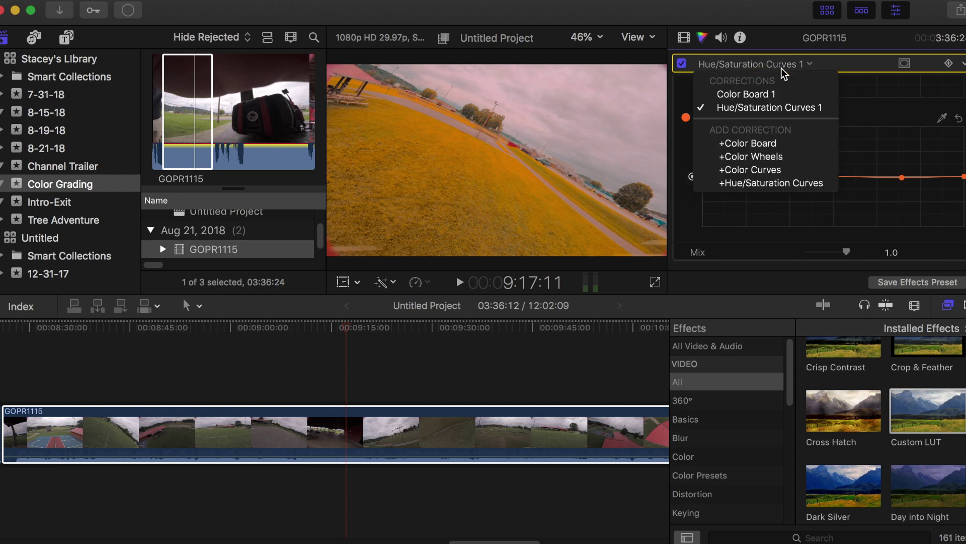
click(781, 183)
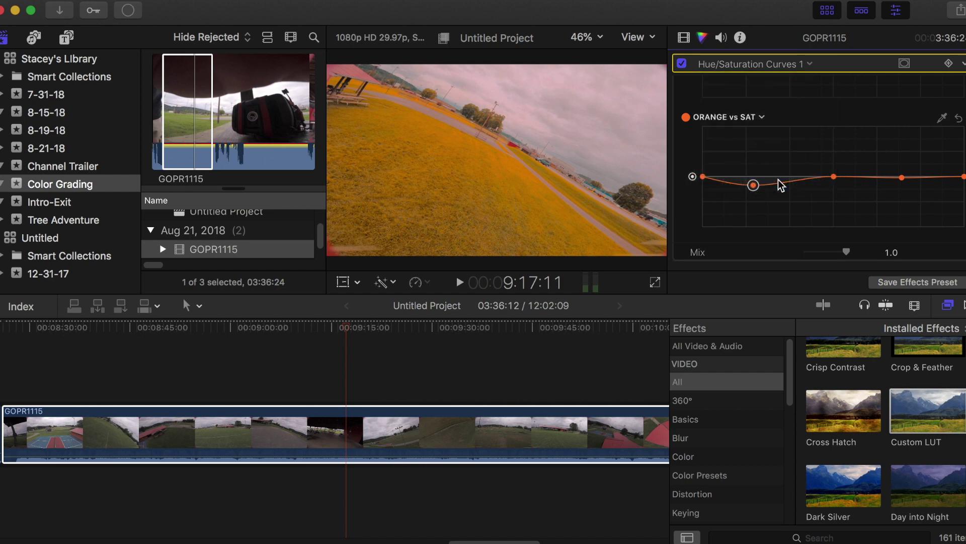
scroll(929, 204, down, 10)
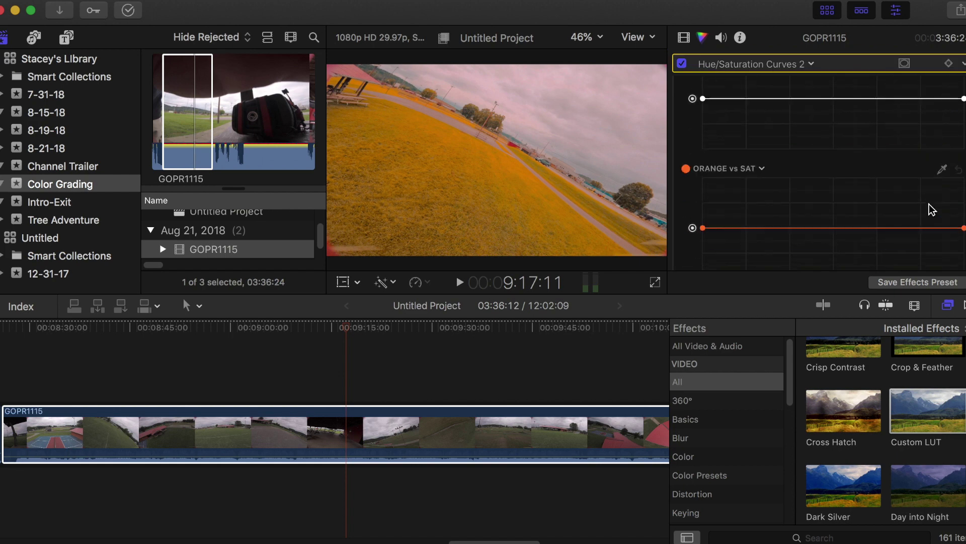
mouse_move(727, 144)
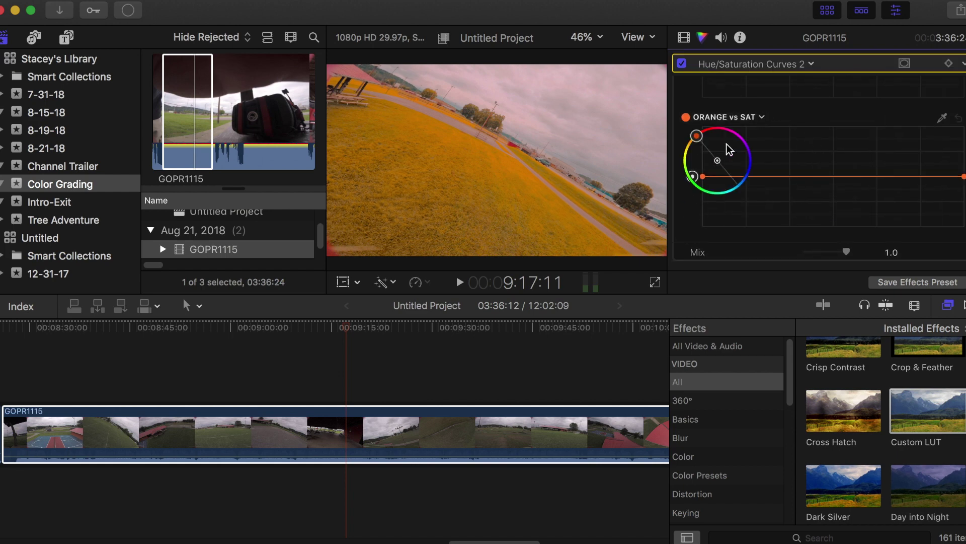
click(689, 160)
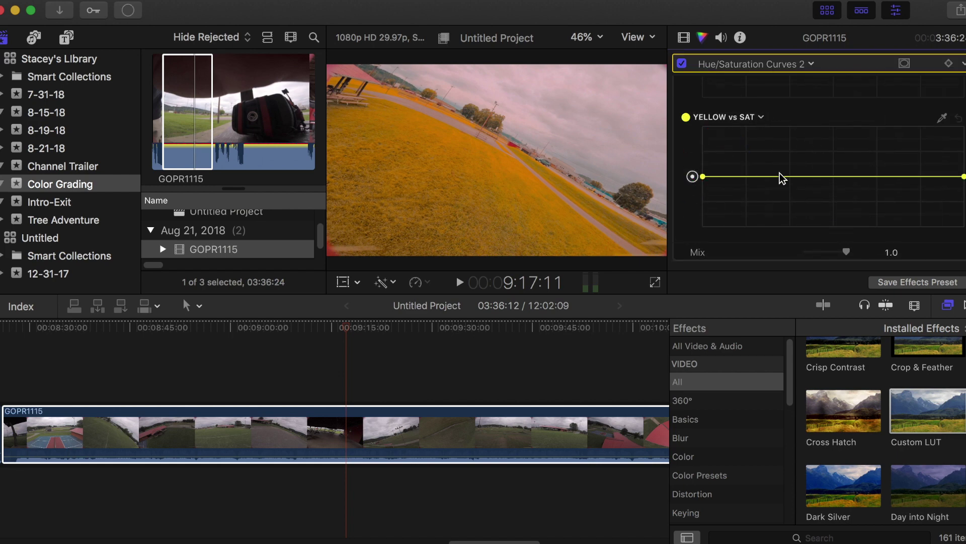
click(831, 177)
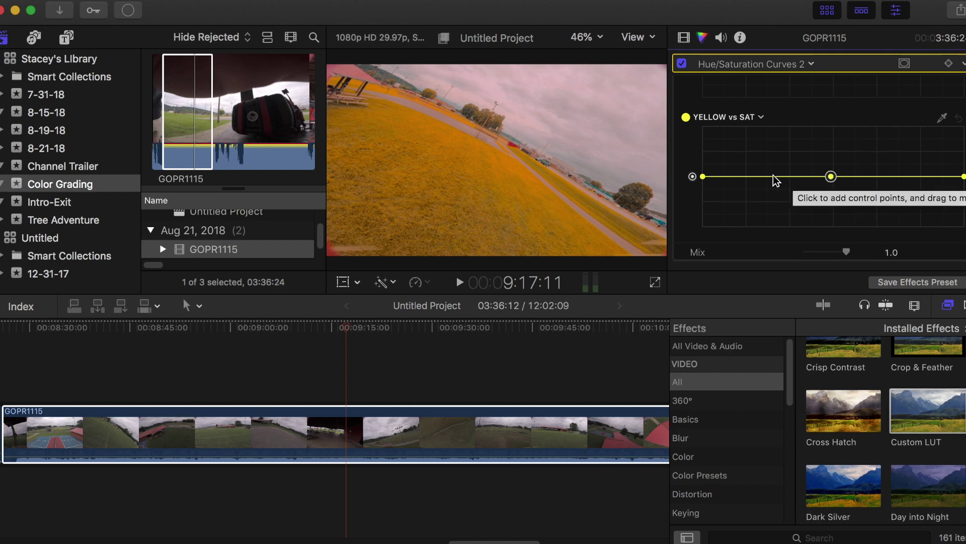
drag(772, 177, 766, 190)
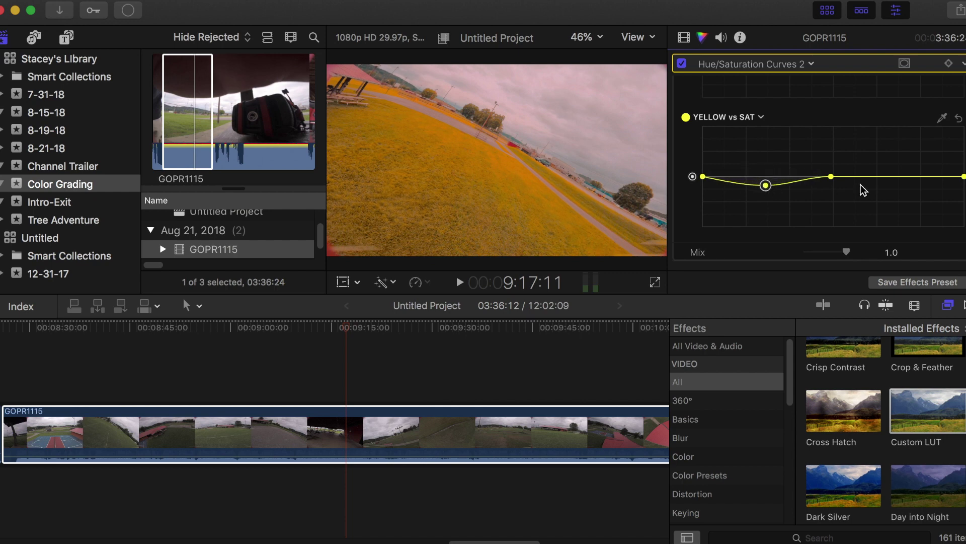
click(462, 283)
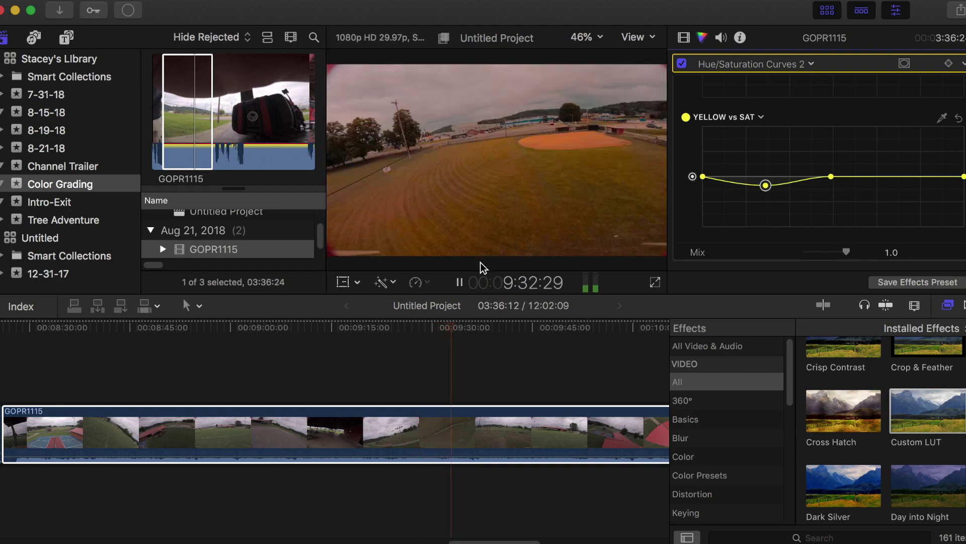
key(space)
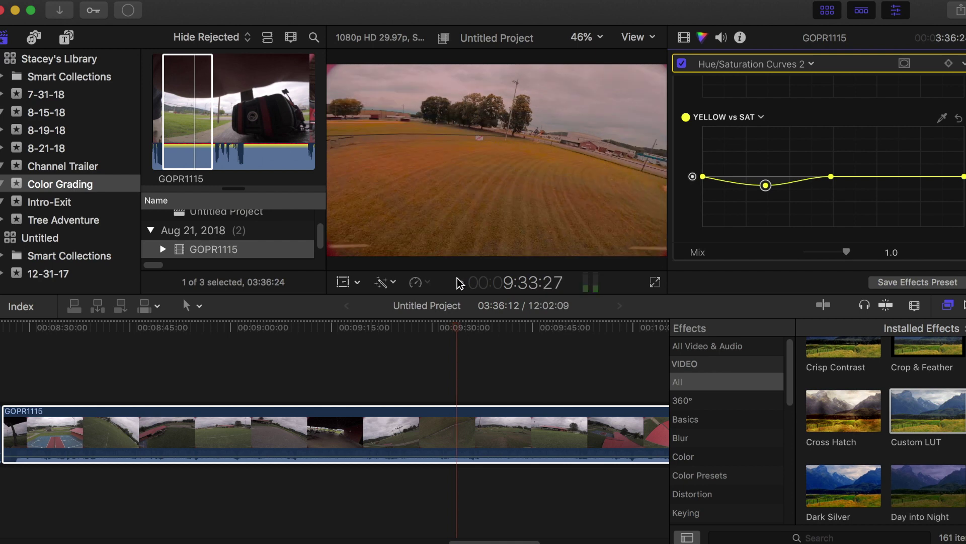
Add a second Color Board correction and slightly lower its shadows and highlights exposure
click(793, 65)
click(745, 92)
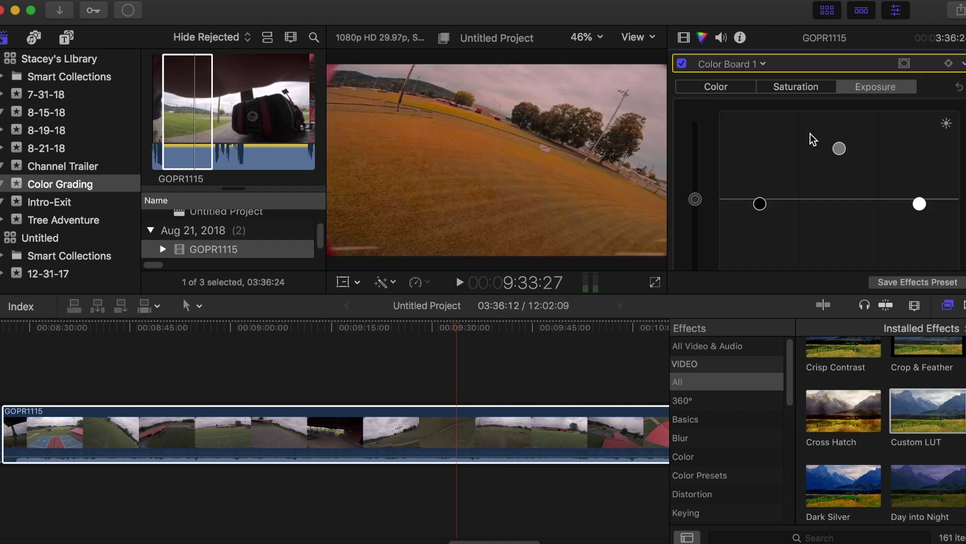
click(760, 65)
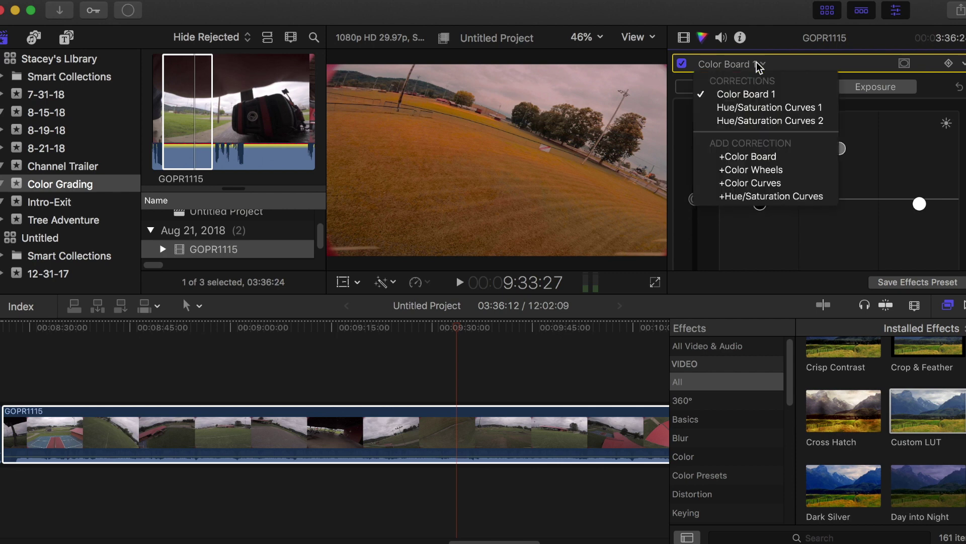
click(755, 157)
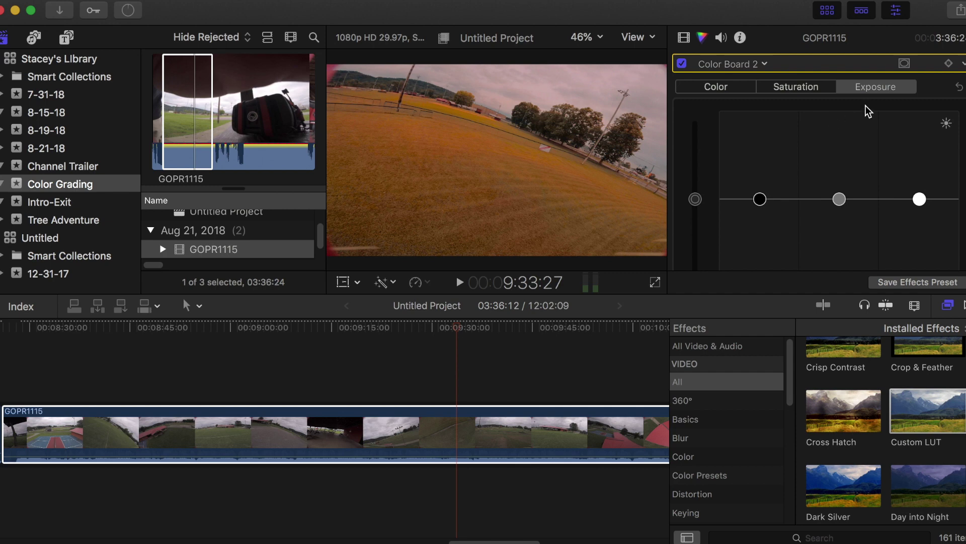
click(760, 200)
drag(761, 205, 757, 207)
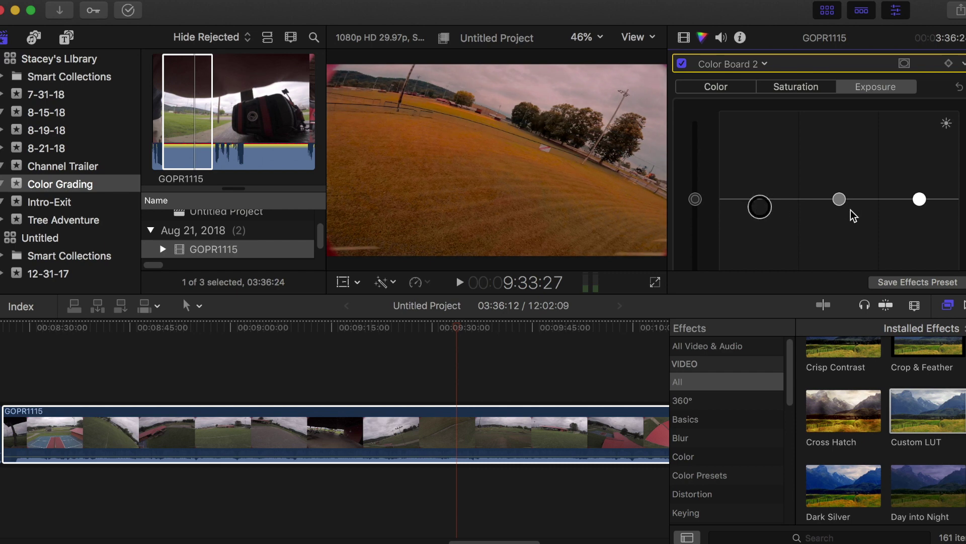
click(920, 201)
mouse_move(919, 203)
mouse_down()
mouse_move(922, 189)
mouse_move(919, 212)
mouse_move(917, 191)
mouse_move(912, 207)
mouse_up()
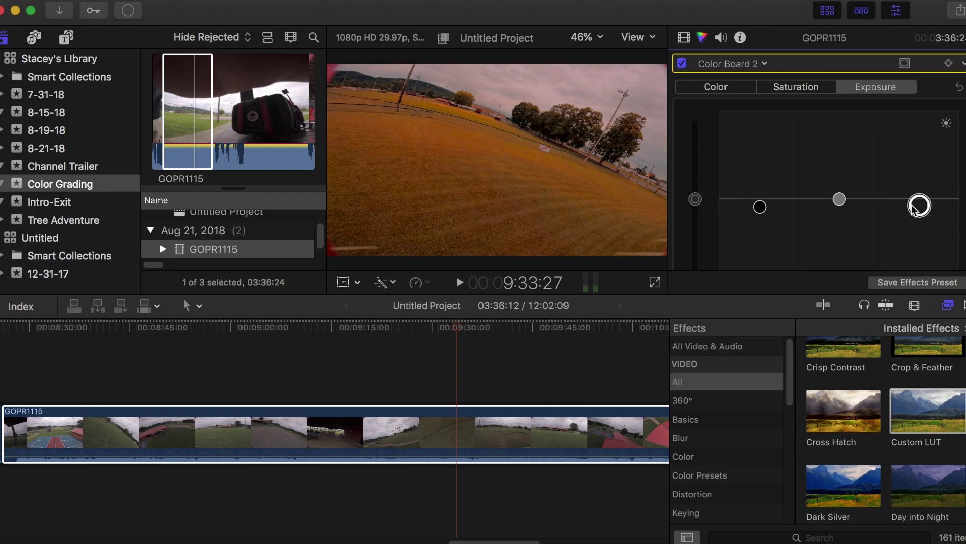
Slightly raise the global saturation in Color Board 2
click(795, 87)
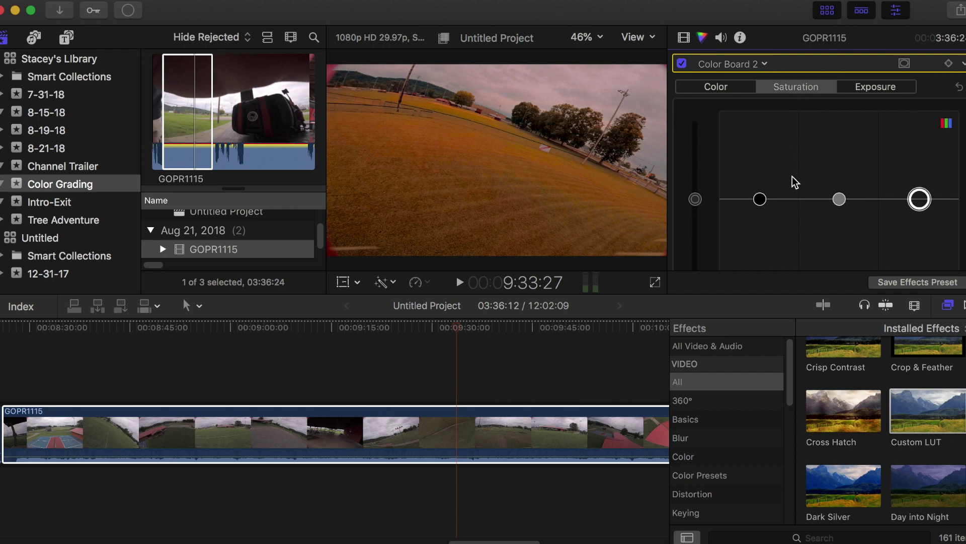
click(697, 201)
drag(699, 205, 699, 200)
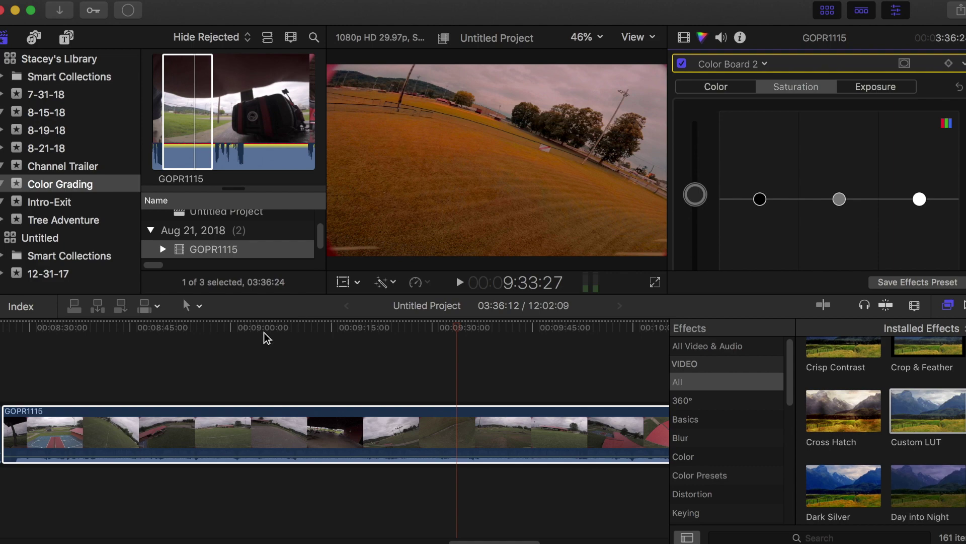
Play the graded footage up to 10:29:24, lowering the timeline clip's audio level along the way
click(460, 282)
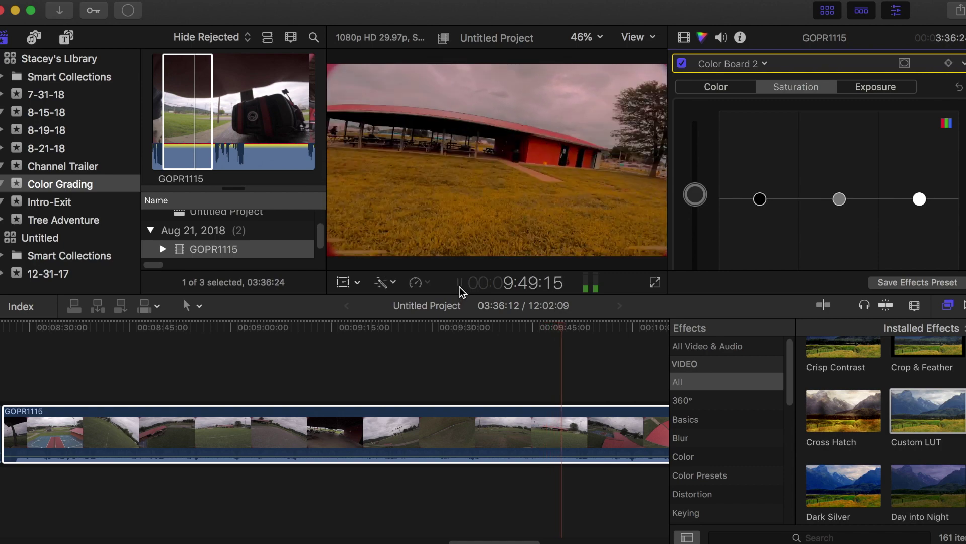
click(442, 456)
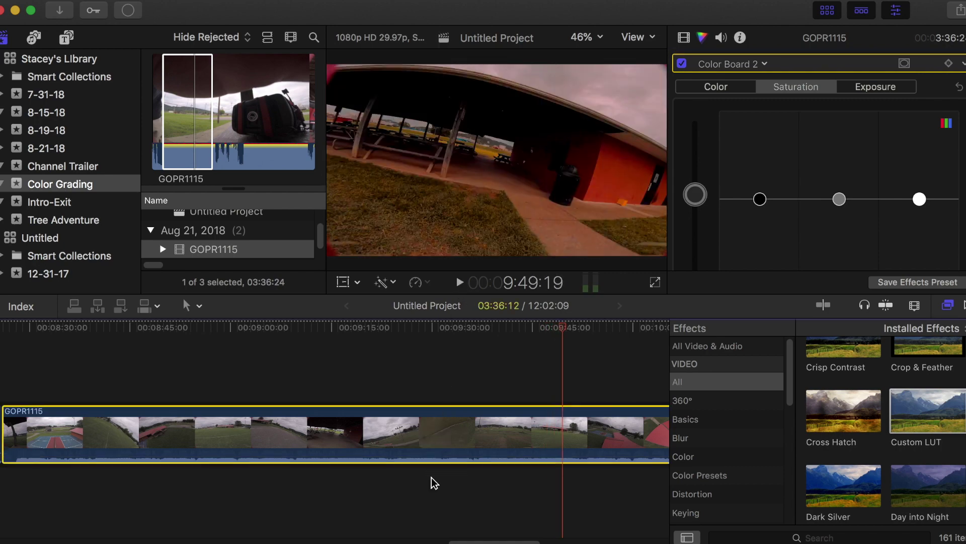
click(460, 283)
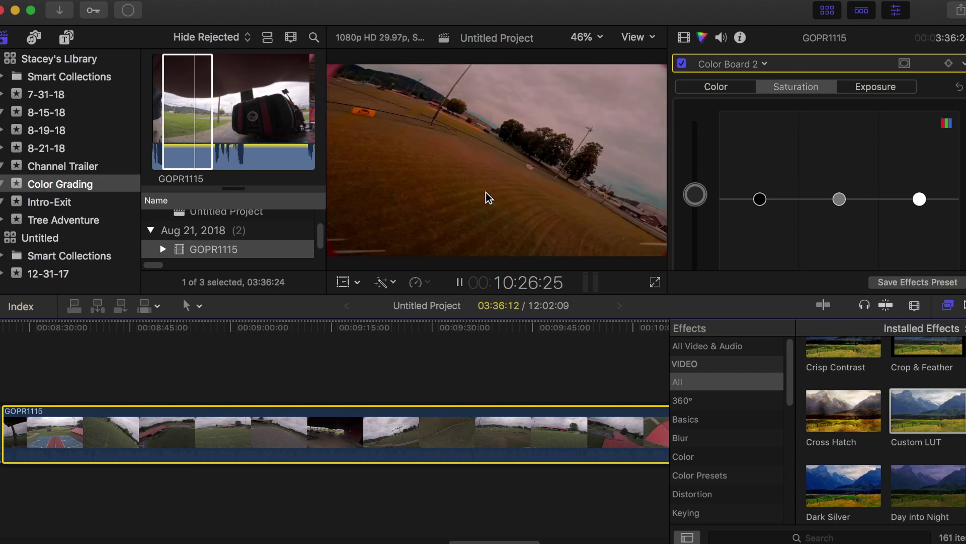
click(459, 282)
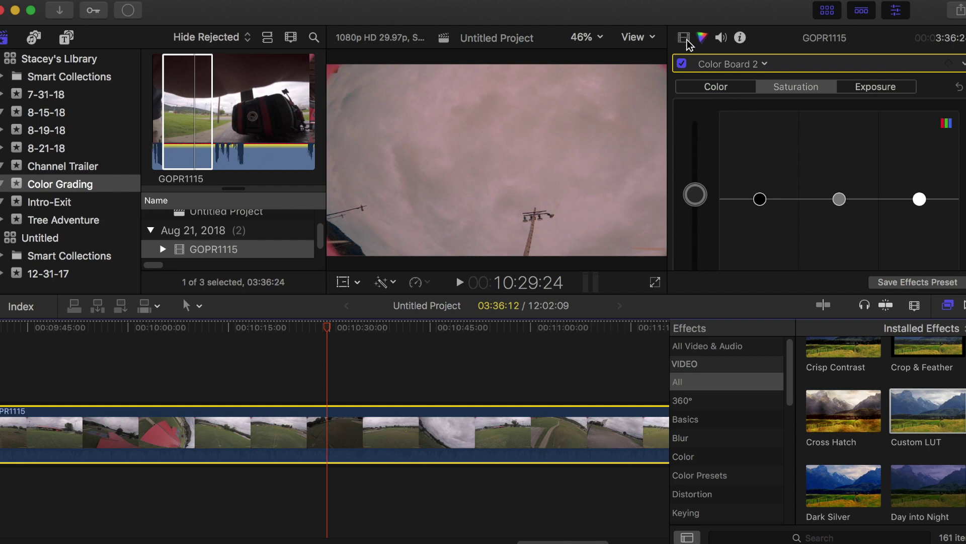
Show the clip's video effects list and collapse the parameters of both Custom LUT effects
key(ctrl+shift+Tab)
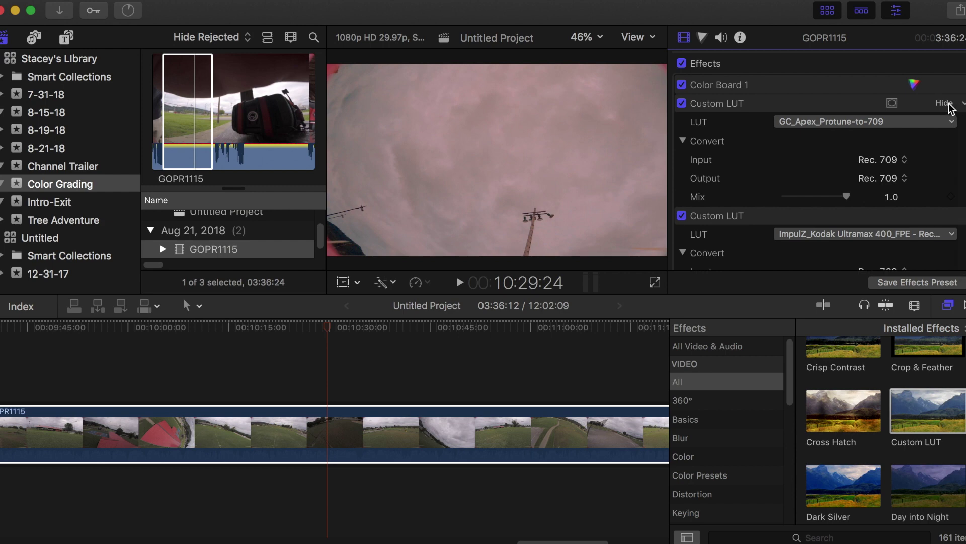
click(944, 103)
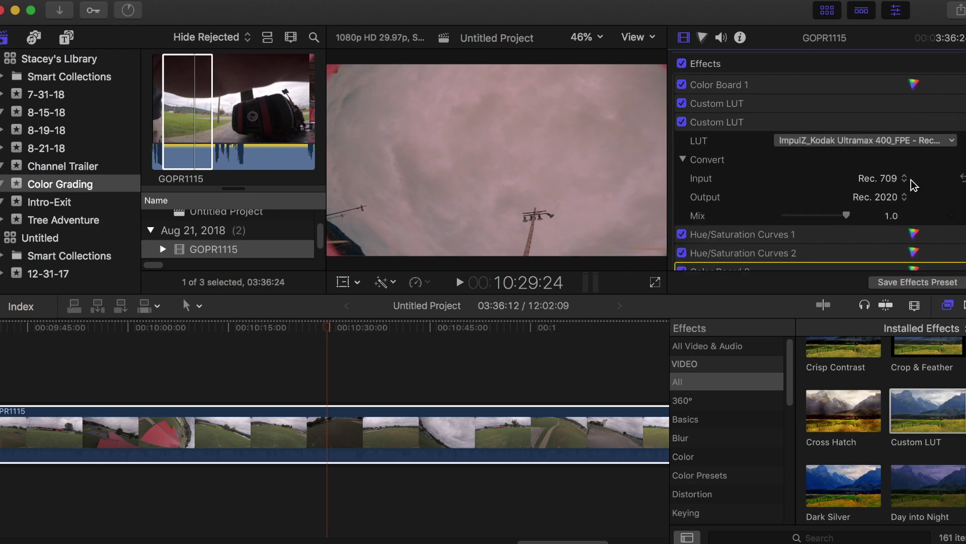
click(943, 123)
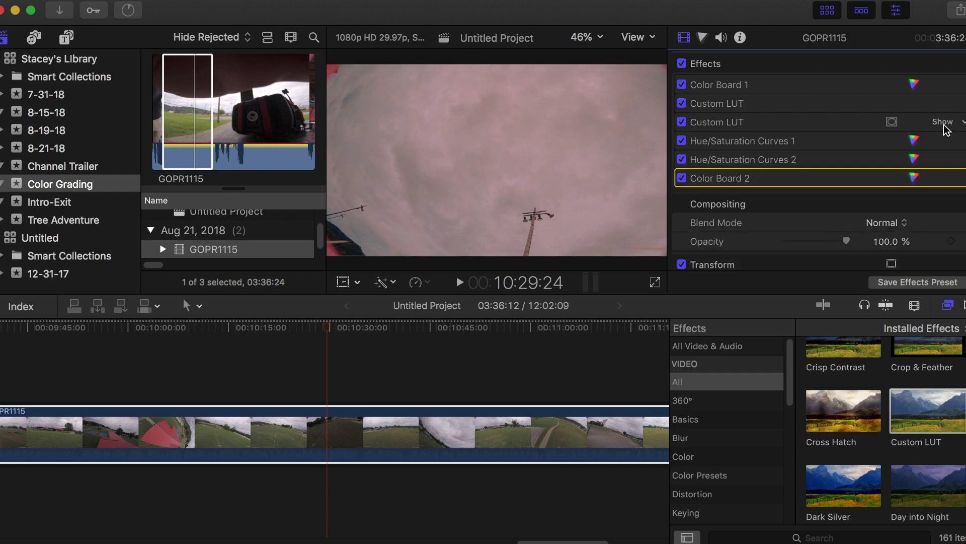